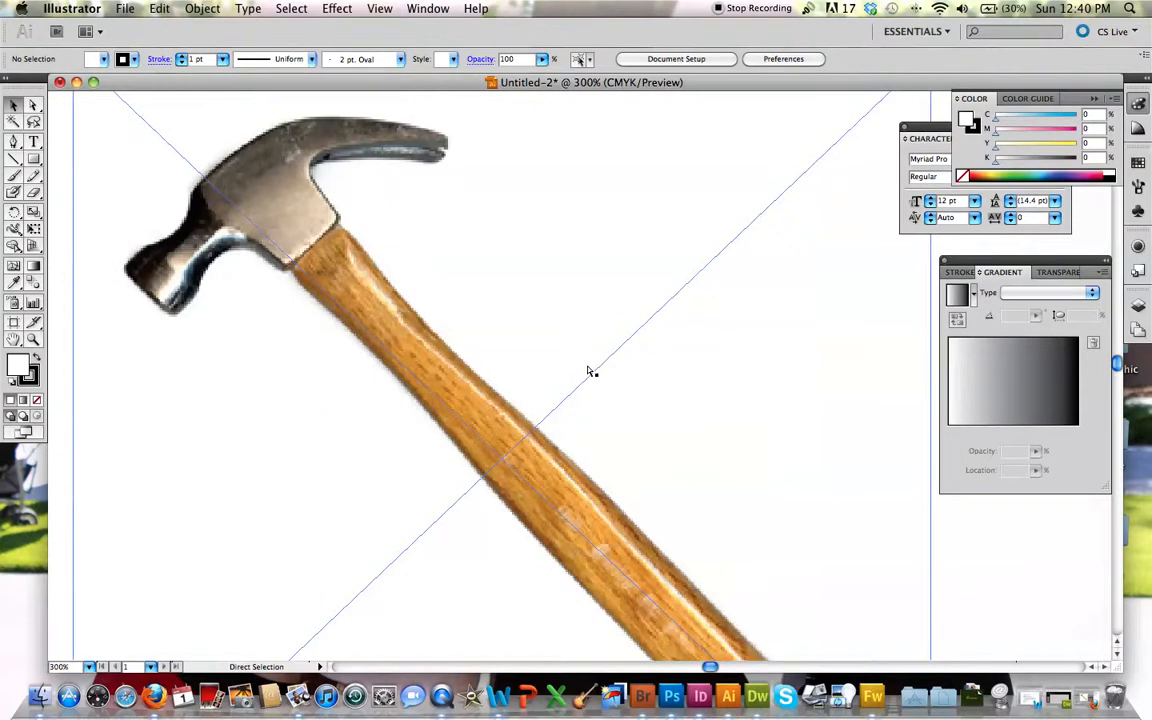
- Move the hammer image slightly up the artboard, to a Y position of about 4.73 in
{"action": "key", "text": "super+minus"}
{"action": "key", "text": "super+minus"}
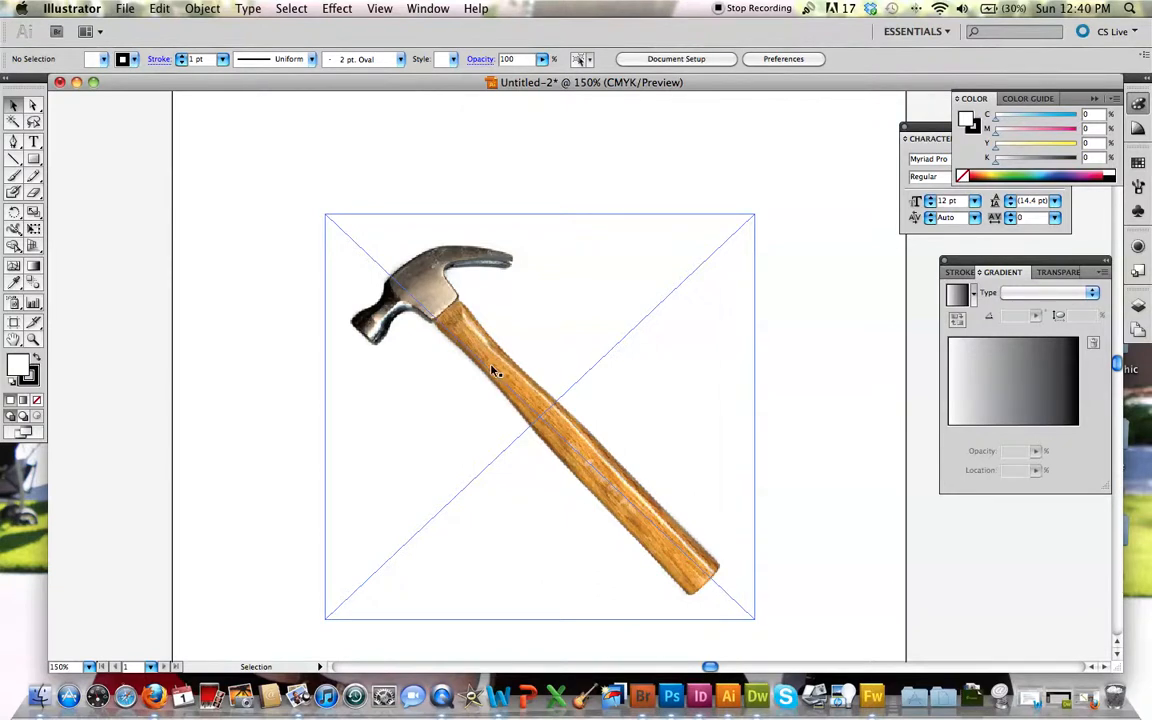
{"action": "left_click", "coordinate": [271, 378]}
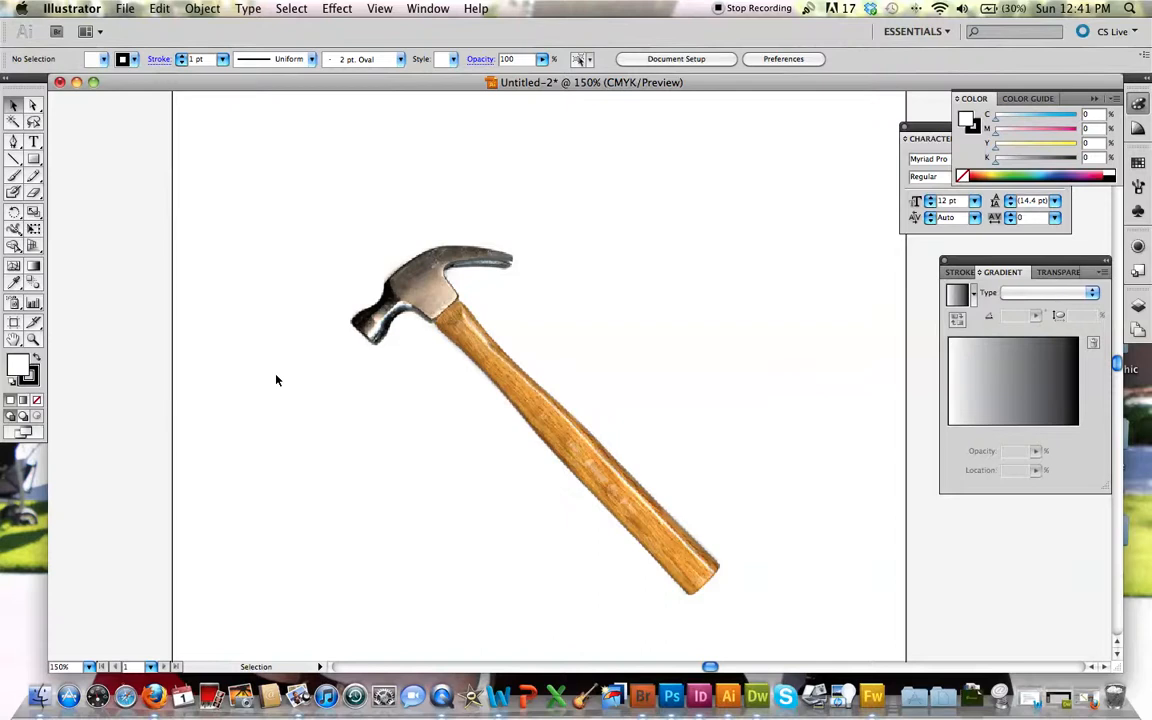
{"action": "left_click", "coordinate": [440, 302]}
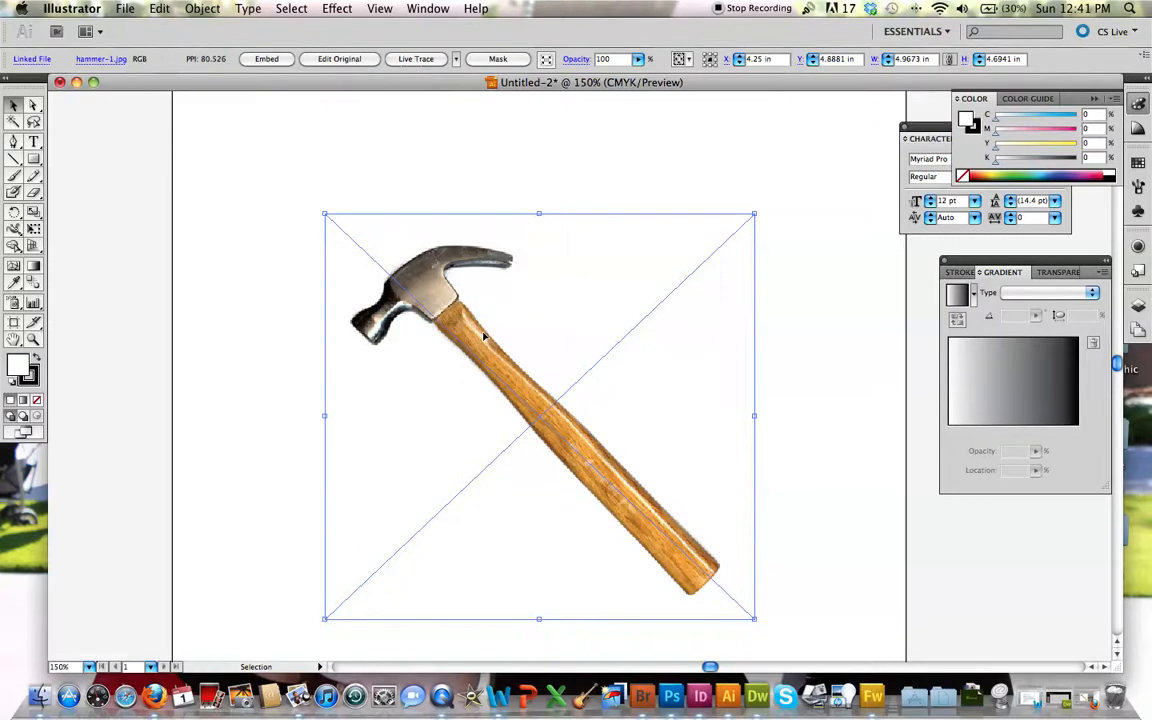
{"action": "left_click_drag", "start_coordinate": [483, 337], "coordinate": [483, 324]}
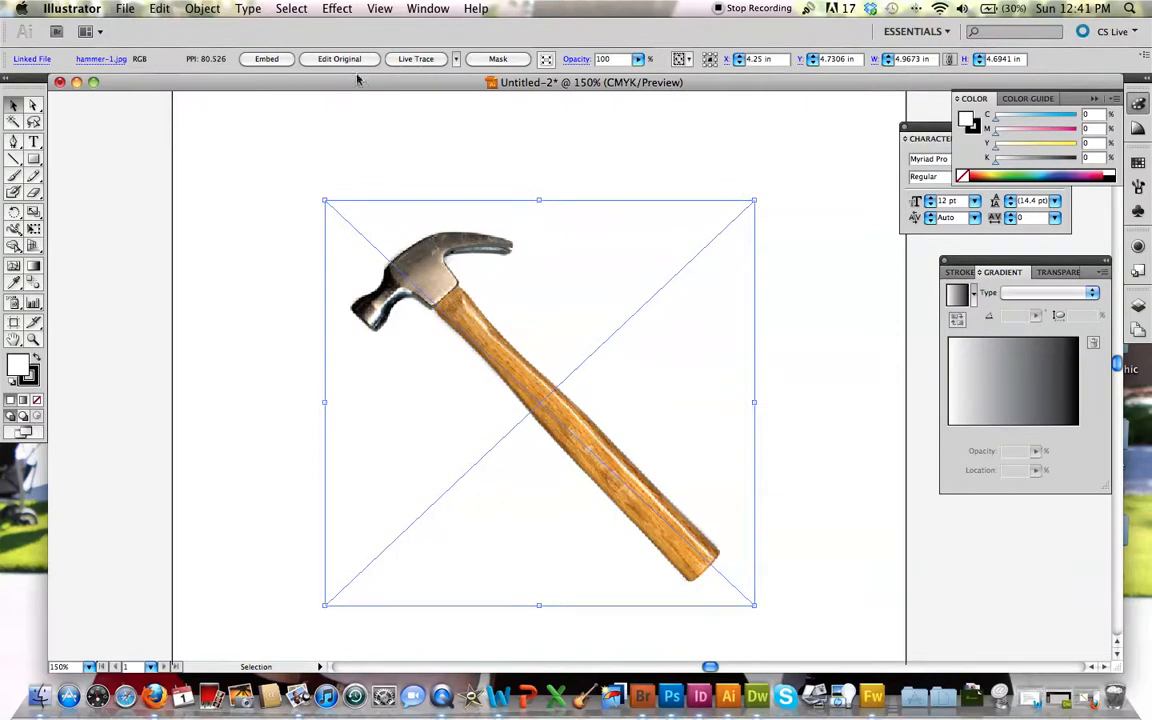
- Try the default Live Trace on the hammer image, undo it, and trace with the Photo High Fidelity preset instead
{"action": "left_click", "coordinate": [434, 62]}
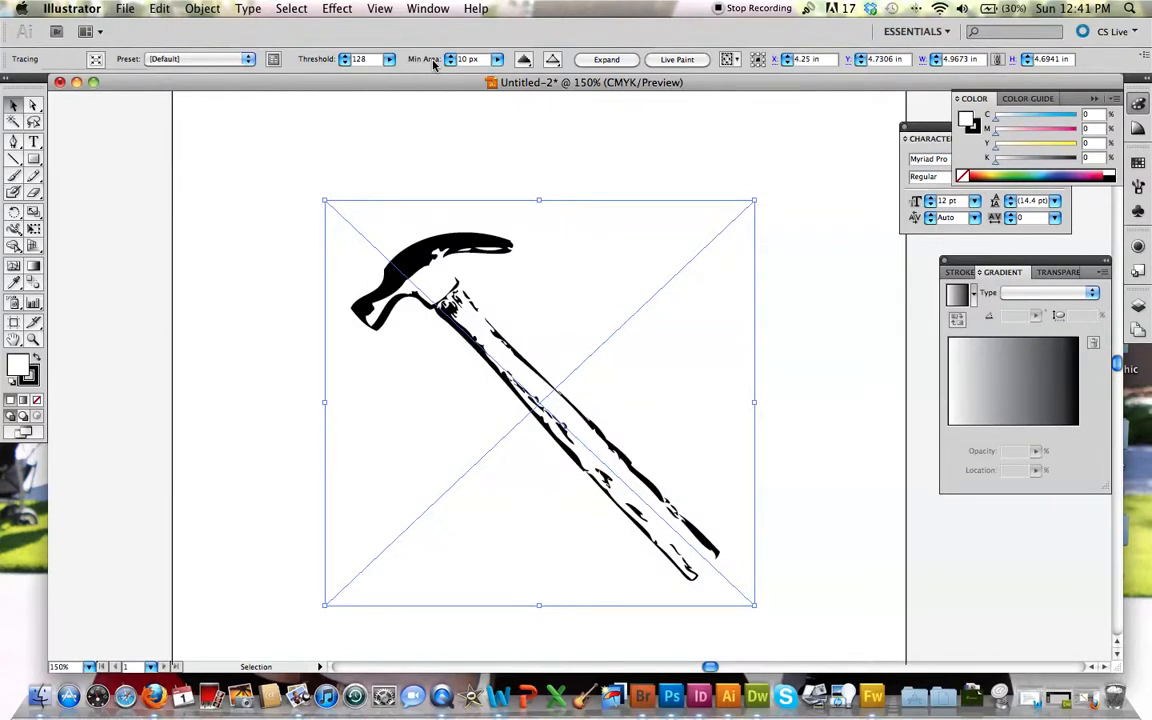
{"action": "key", "text": "super+z"}
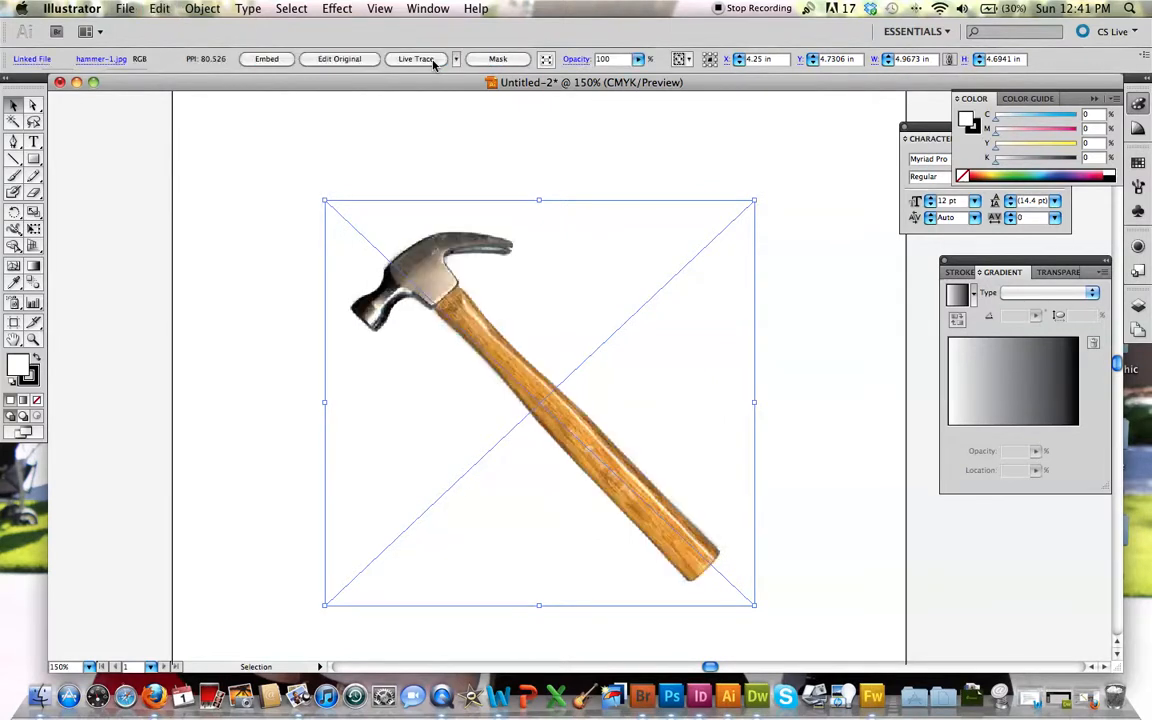
{"action": "left_click", "coordinate": [457, 60]}
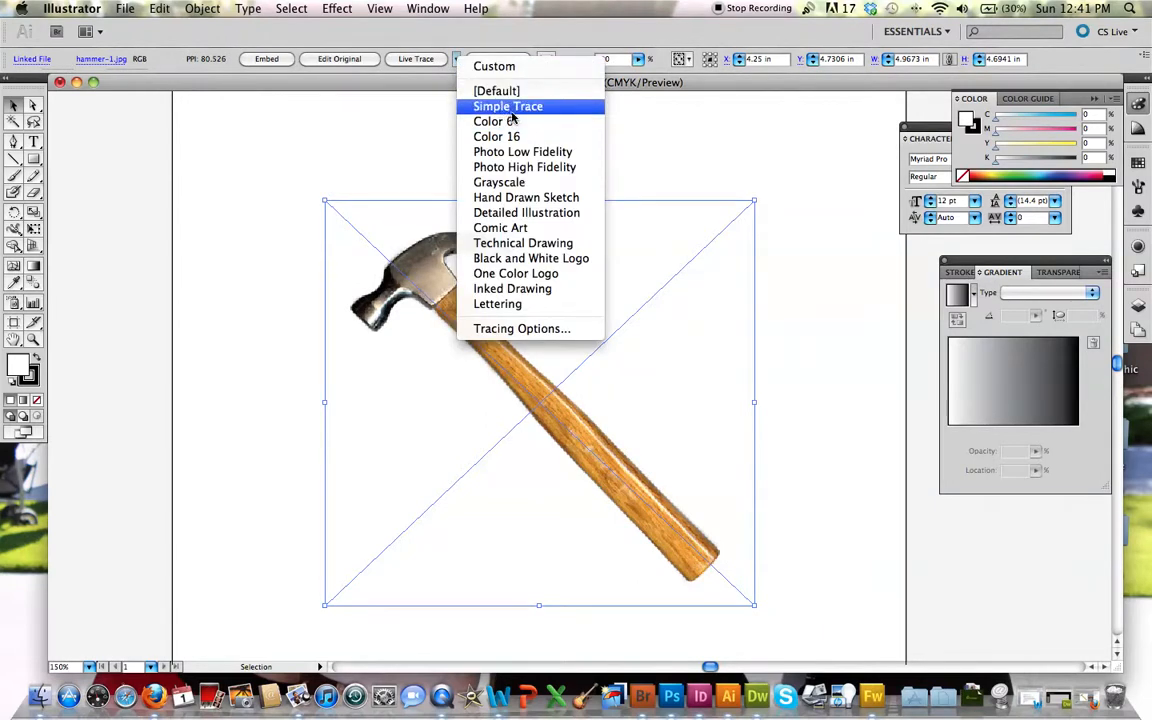
{"action": "left_click", "coordinate": [510, 172]}
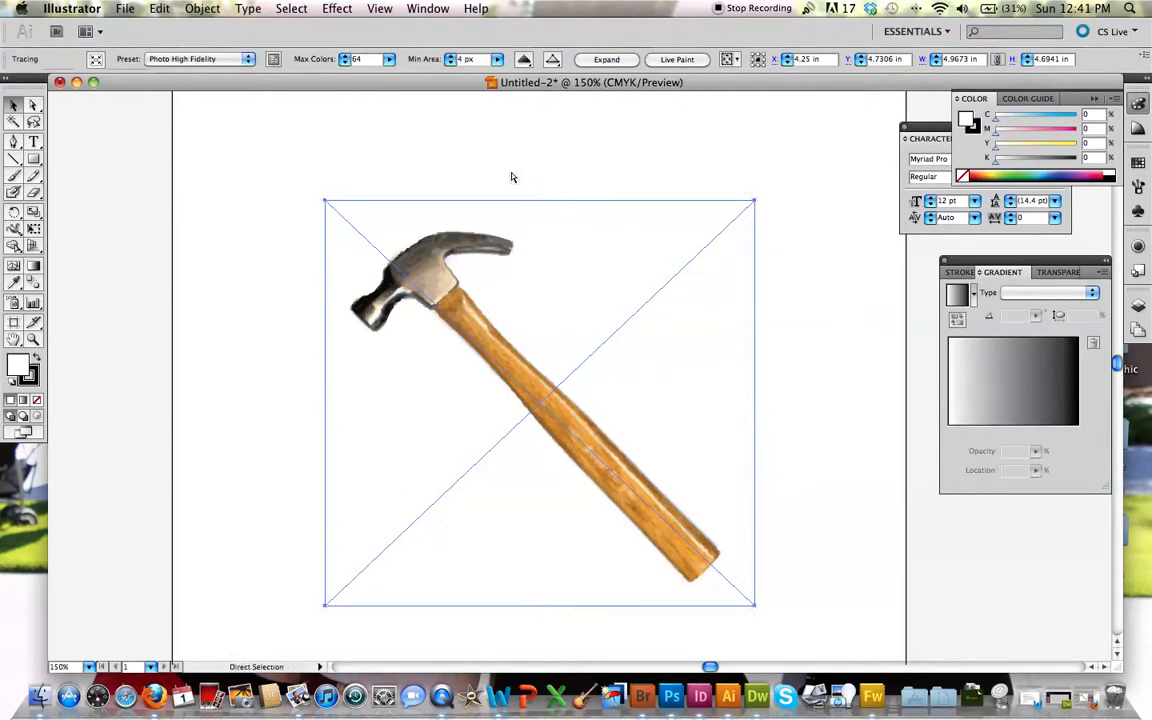
- Examine the traced hammer's head and handle close up and at reduced size, and undo the Photo High Fidelity trace
{"action": "key", "text": "super+equal"}
{"action": "key", "text": "super+equal"}
{"action": "key", "text": "super+equal"}
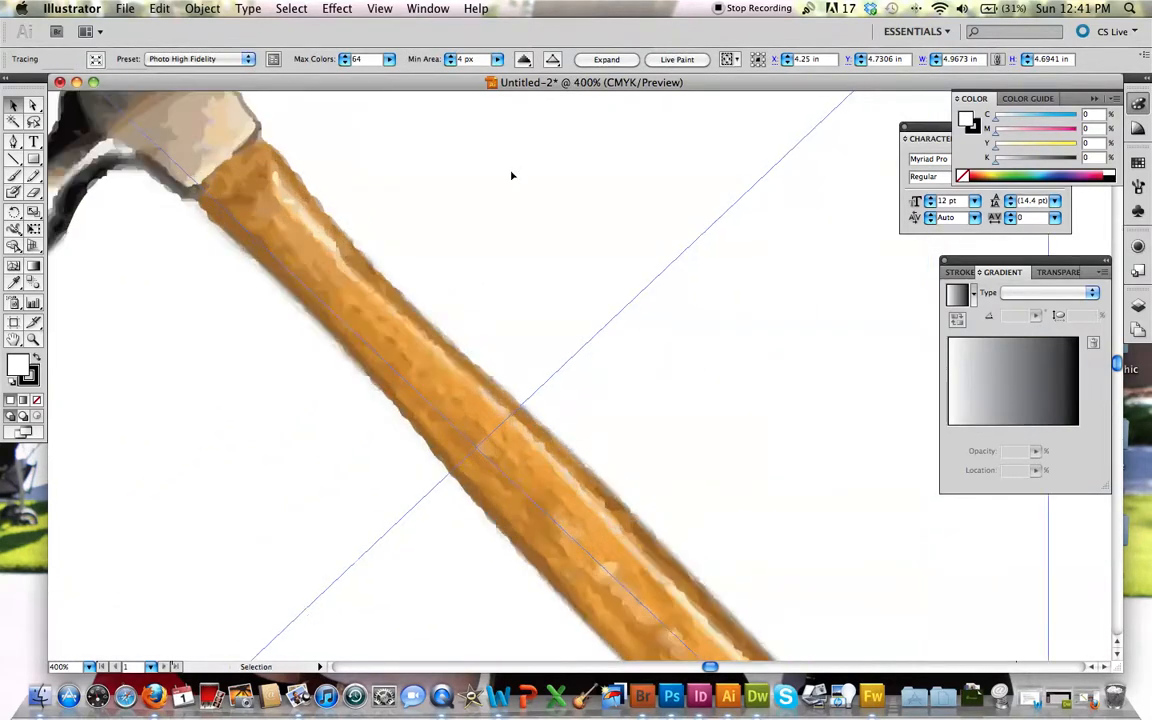
{"action": "scroll", "coordinate": [485, 372], "scroll_direction": "left", "scroll_amount": 4}
{"action": "scroll", "coordinate": [470, 371], "scroll_direction": "up", "scroll_amount": 2}
{"action": "scroll", "coordinate": [459, 368], "scroll_direction": "left", "scroll_amount": 1}
{"action": "scroll", "coordinate": [460, 368], "scroll_direction": "up", "scroll_amount": 5}
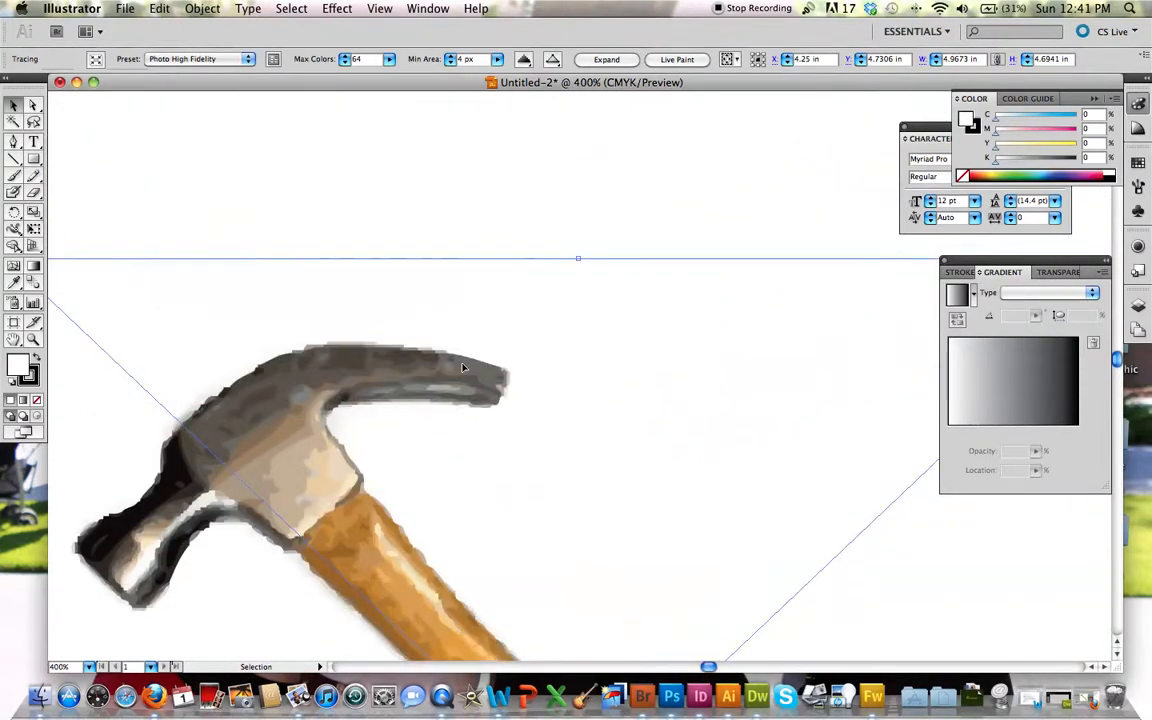
{"action": "key", "text": "super+minus"}
{"action": "key", "text": "super+minus"}
{"action": "key", "text": "super+minus"}
{"action": "key", "text": "super+minus"}
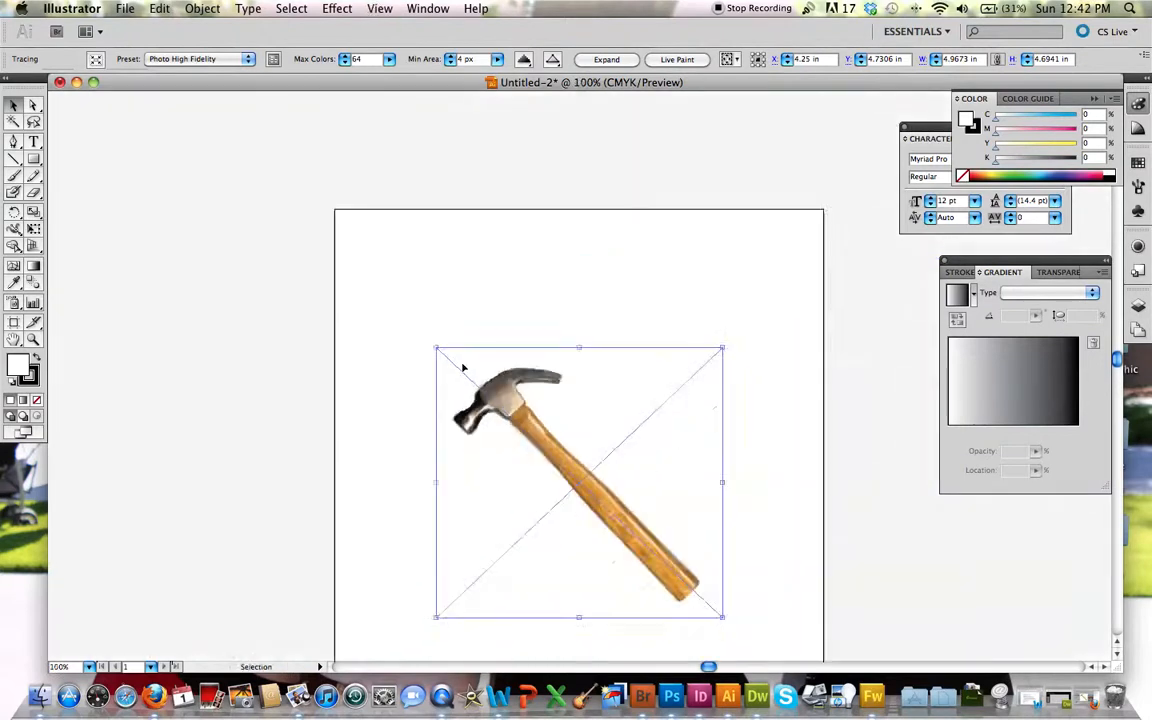
{"action": "key", "text": "super+minus"}
{"action": "key", "text": "super+minus"}
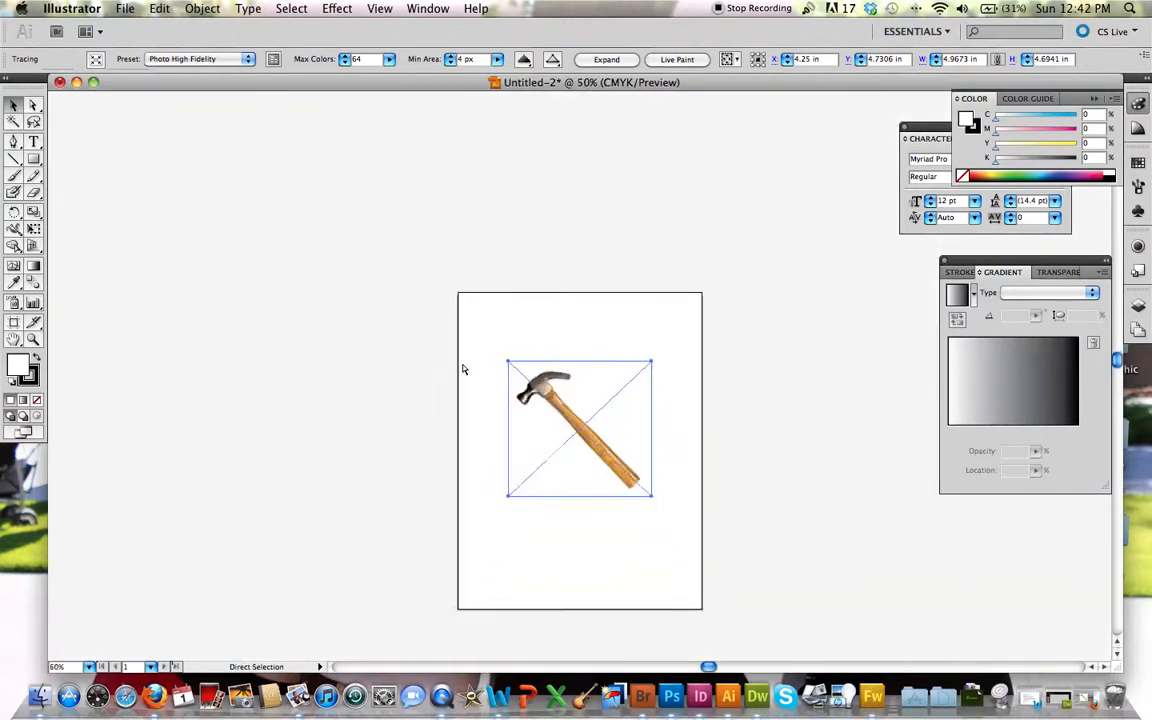
{"action": "key", "text": "super+plus"}
{"action": "key", "text": "super+plus"}
{"action": "key", "text": "super+plus"}
{"action": "key", "text": "super+plus"}
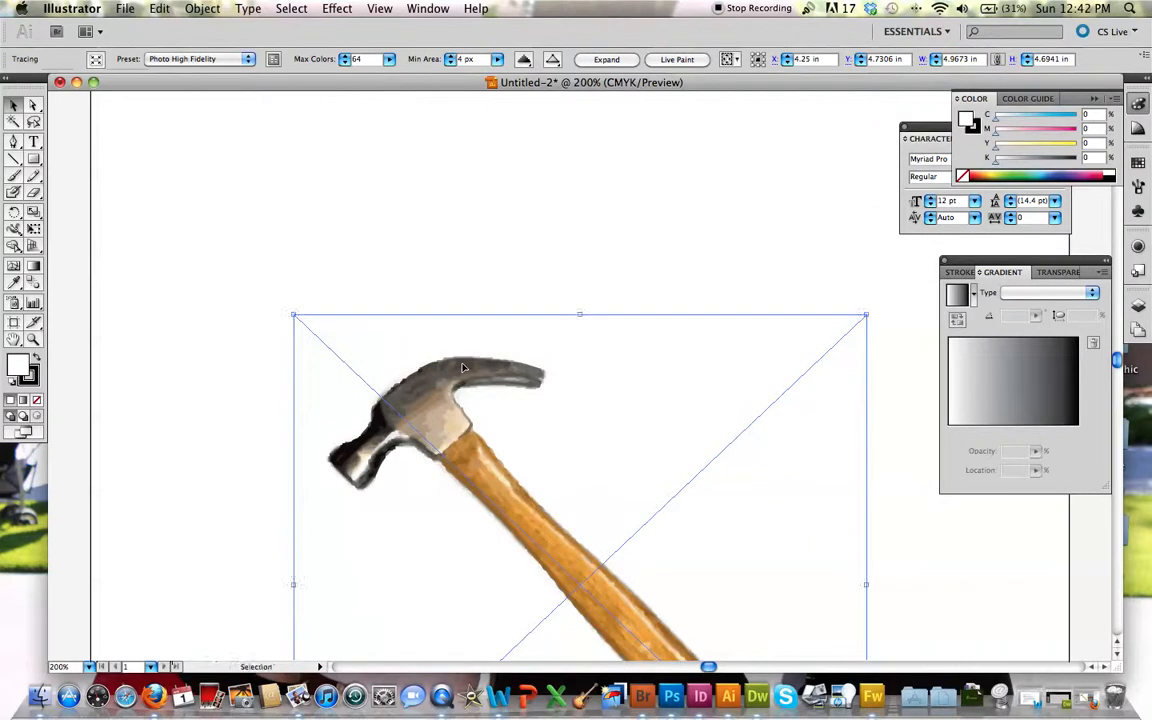
{"action": "key", "text": "super+z"}
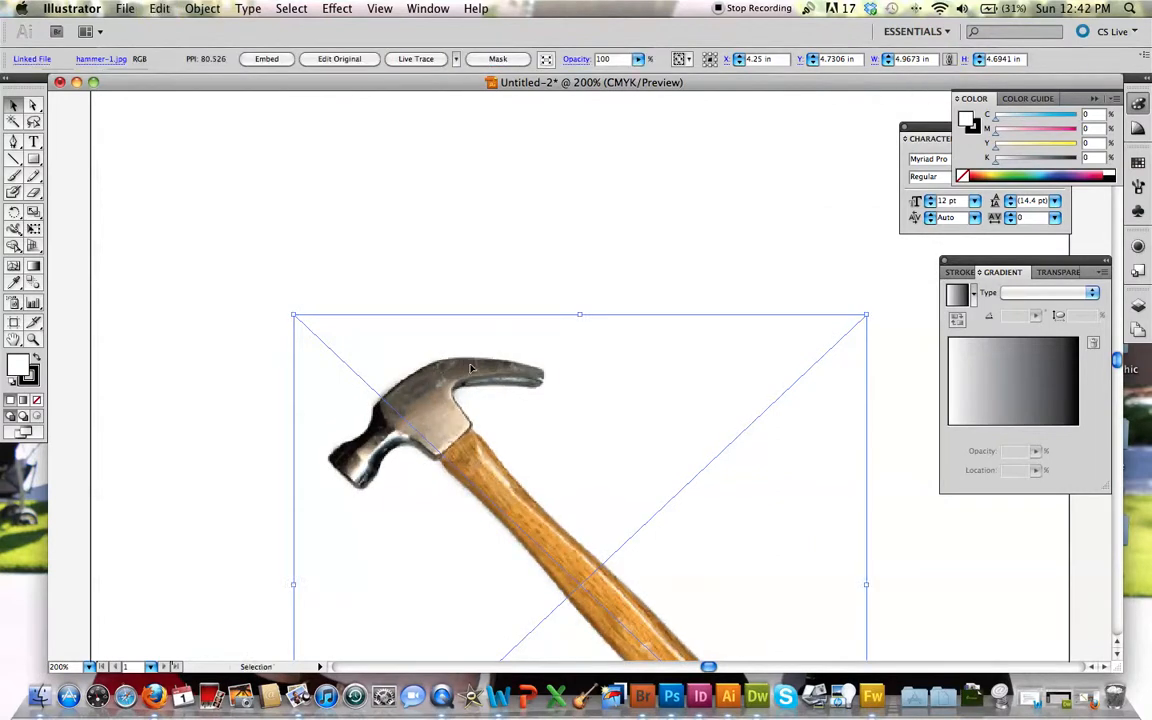
- Open the tracing options for the hammer image and turn on the preview
{"action": "scroll", "coordinate": [470, 284], "scroll_direction": "down", "scroll_amount": 1}
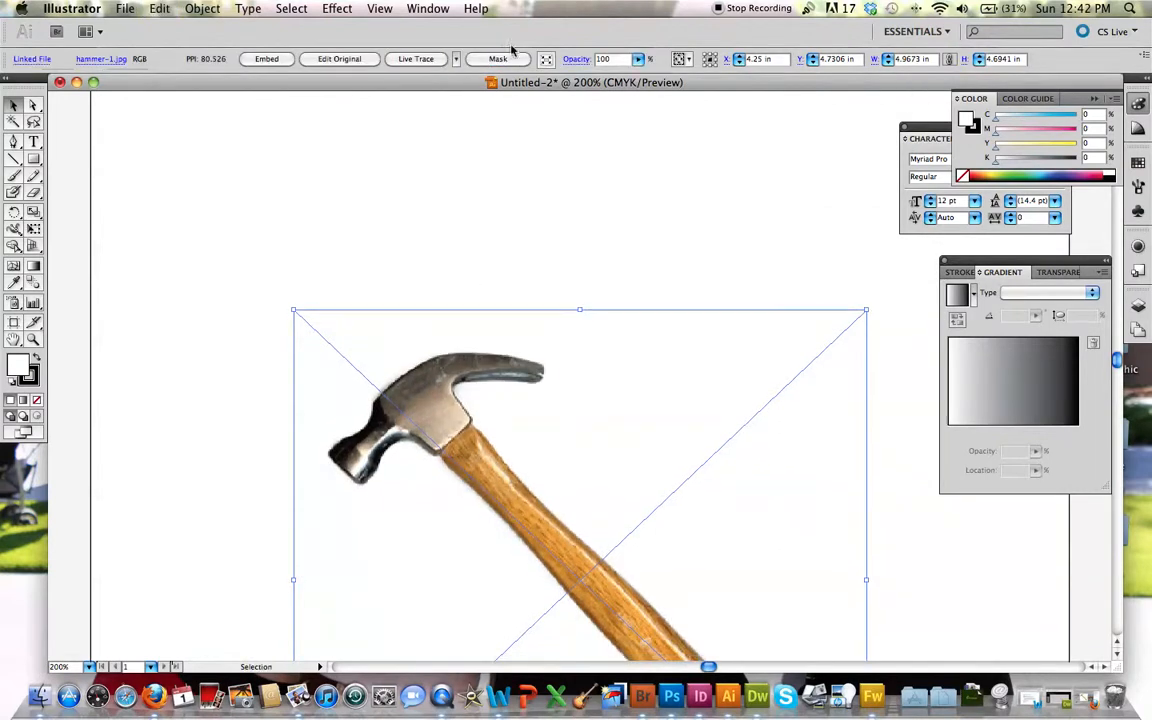
{"action": "left_click", "coordinate": [455, 62]}
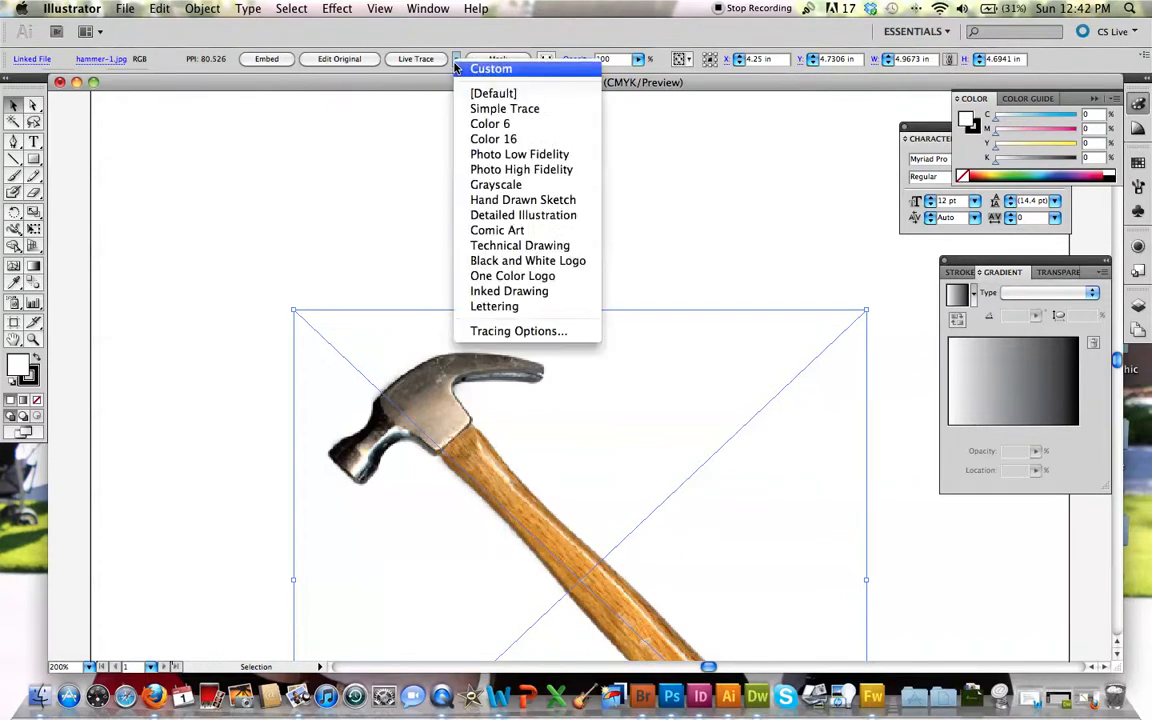
{"action": "left_click", "coordinate": [503, 332]}
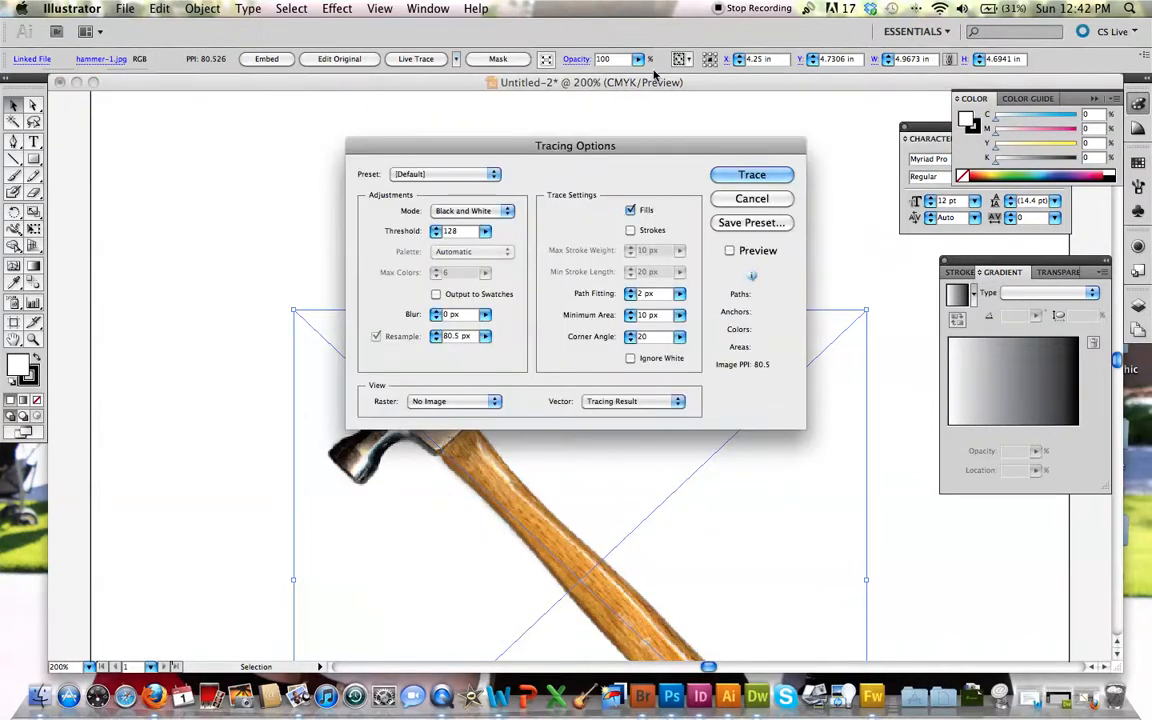
{"action": "mouse_move", "coordinate": [622, 140]}
{"action": "left_mouse_down"}
{"action": "mouse_move", "coordinate": [263, 82]}
{"action": "mouse_move", "coordinate": [392, 71]}
{"action": "left_mouse_up"}
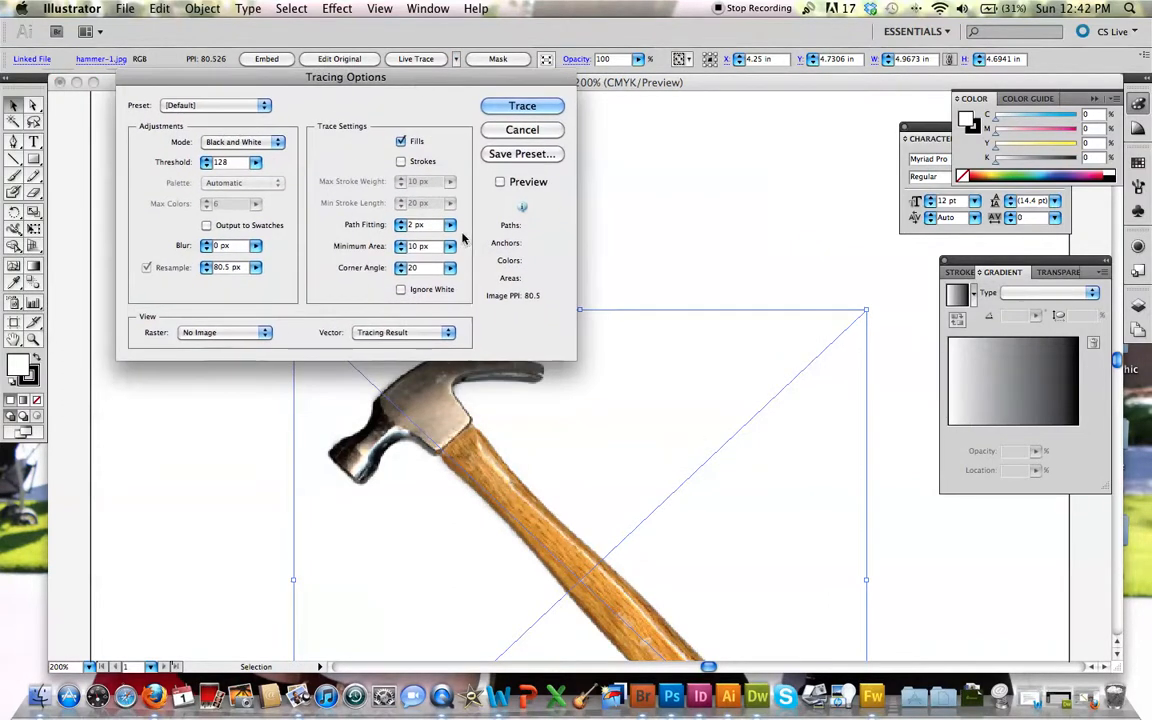
{"action": "left_click", "coordinate": [500, 182]}
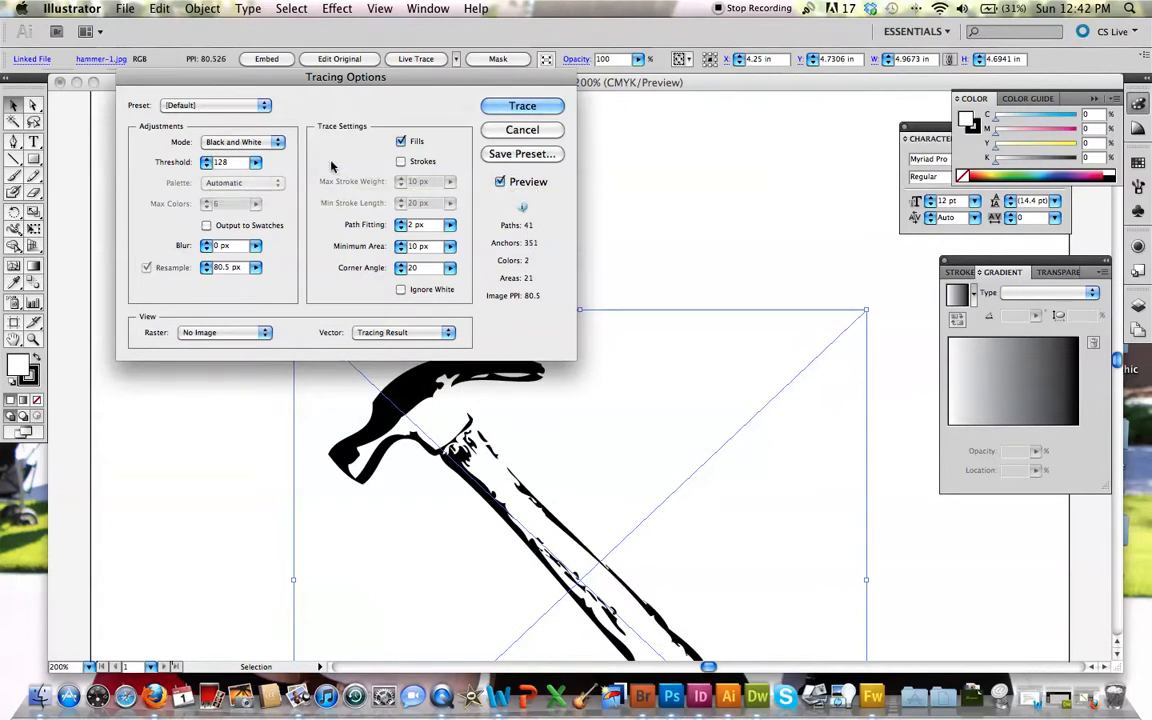
- Set the tracing mode to Color and try Max Colors values of 131, 246 and finally 61
{"action": "left_click", "coordinate": [245, 142]}
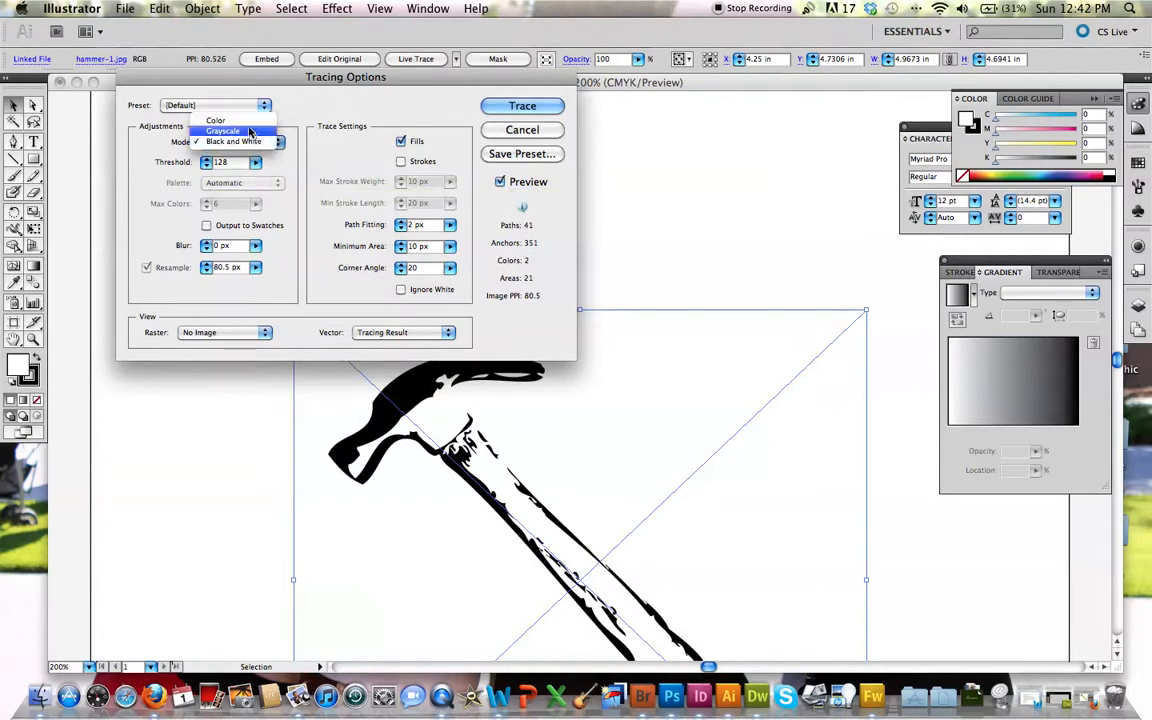
{"action": "left_click", "coordinate": [249, 120]}
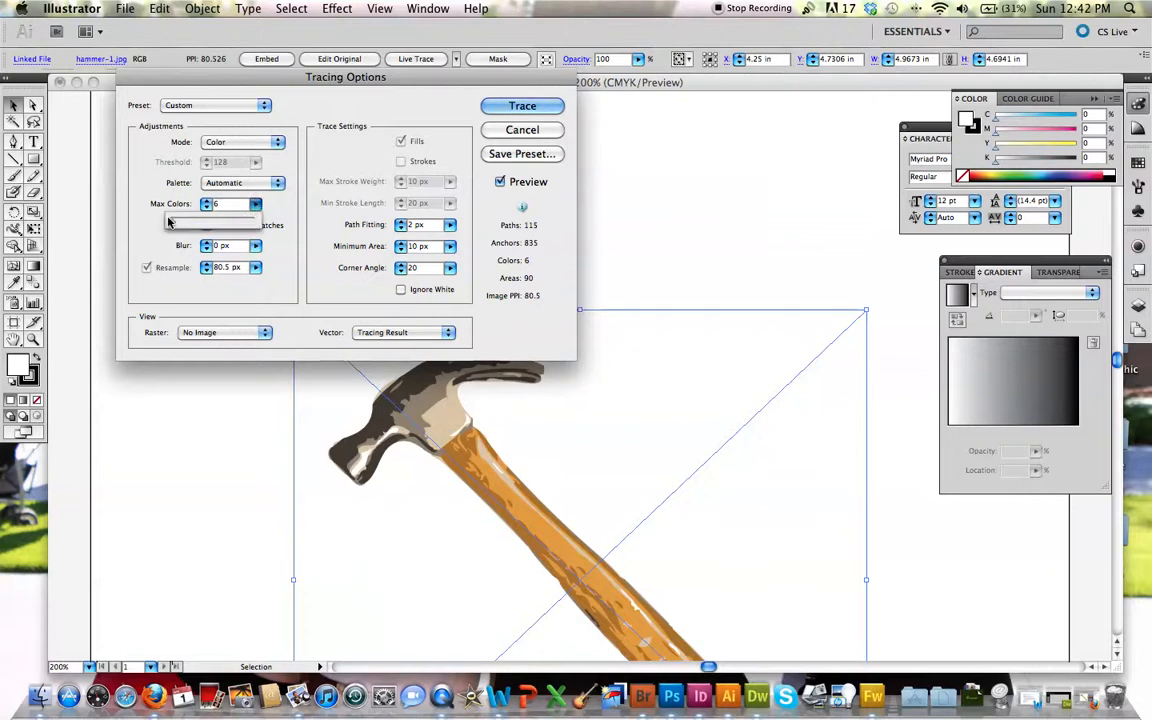
{"action": "left_click_drag", "start_coordinate": [171, 225], "coordinate": [213, 227]}
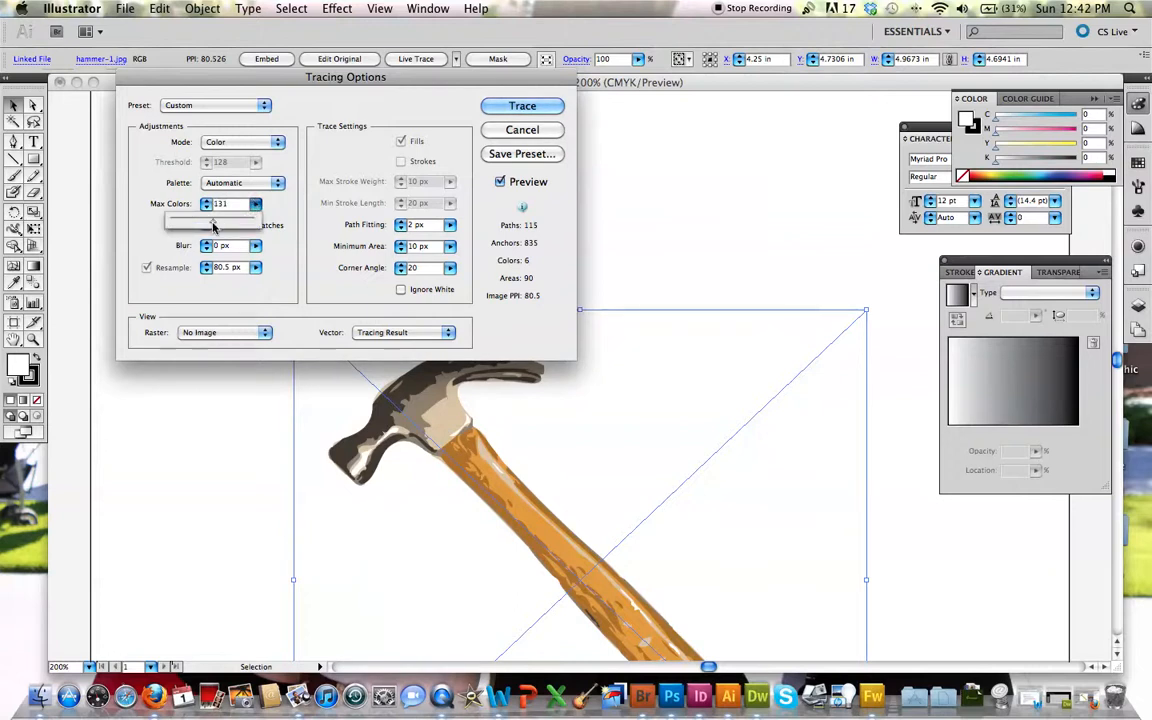
{"action": "left_click_drag", "start_coordinate": [213, 227], "coordinate": [252, 225]}
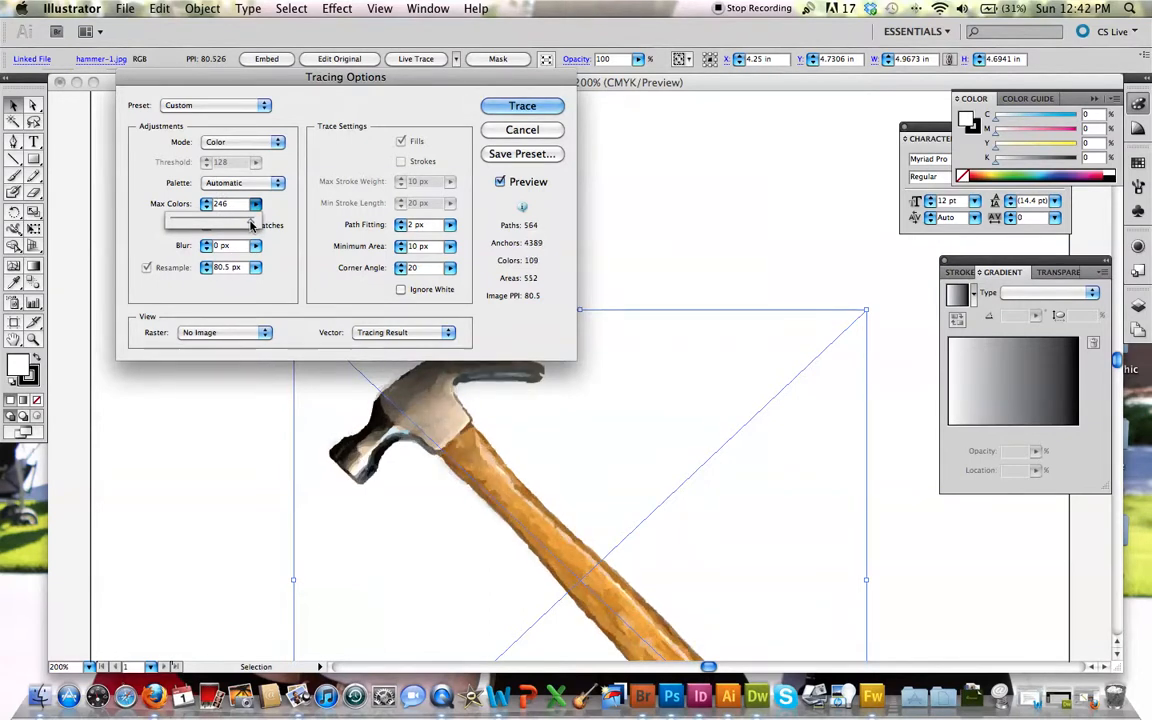
{"action": "left_click_drag", "start_coordinate": [252, 225], "coordinate": [172, 226]}
{"action": "left_click_drag", "start_coordinate": [261, 229], "coordinate": [190, 226]}
{"action": "left_click", "coordinate": [256, 205]}
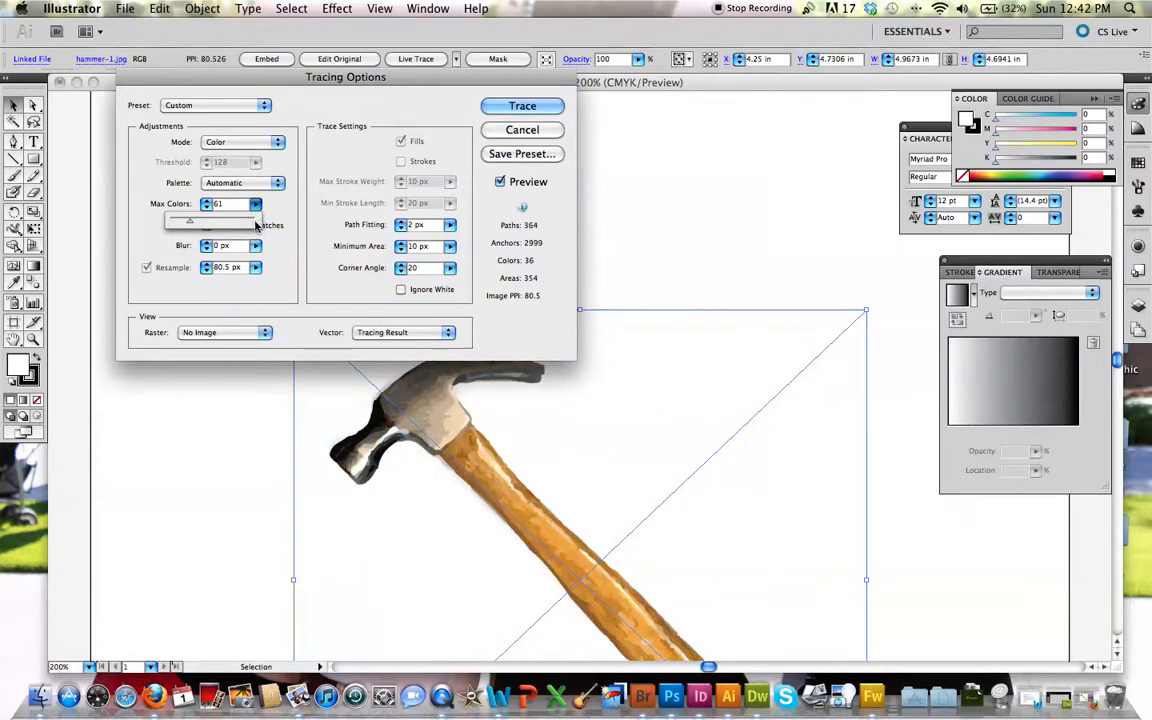
{"action": "left_click", "coordinate": [271, 222]}
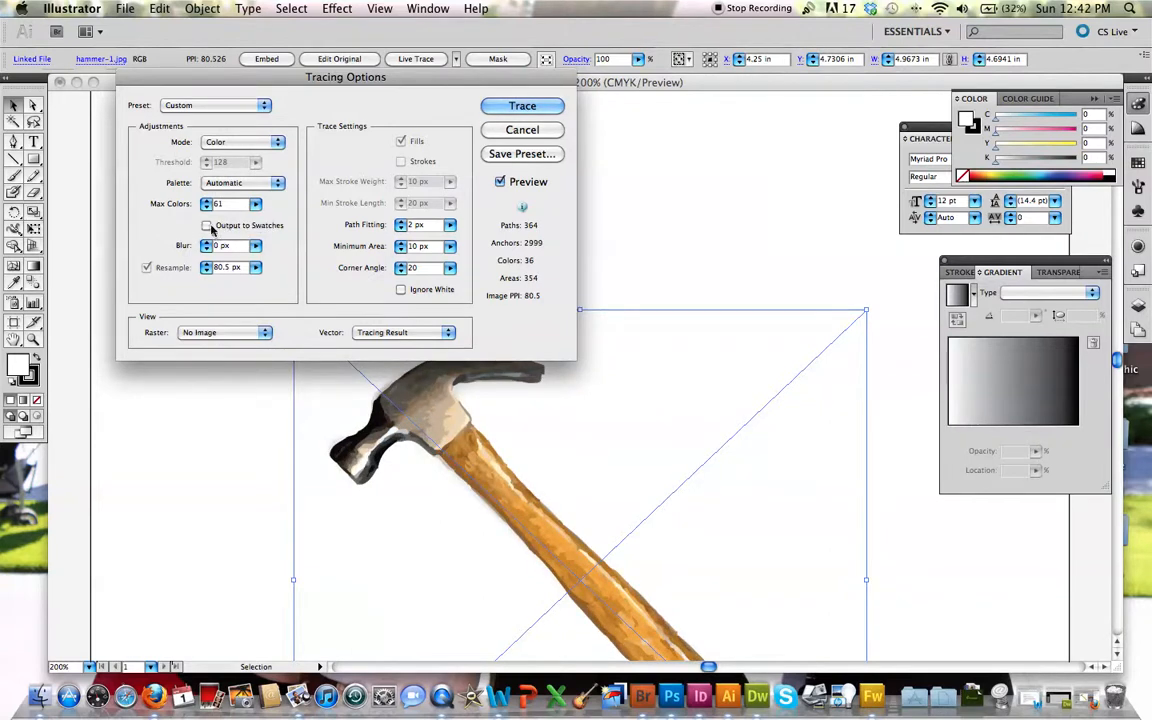
- Try a tracing blur of 3 px and set it back to 0 px
{"action": "left_click", "coordinate": [256, 245]}
{"action": "mouse_move", "coordinate": [162, 262]}
{"action": "left_mouse_down"}
{"action": "mouse_move", "coordinate": [199, 267]}
{"action": "mouse_move", "coordinate": [182, 267]}
{"action": "left_mouse_up"}
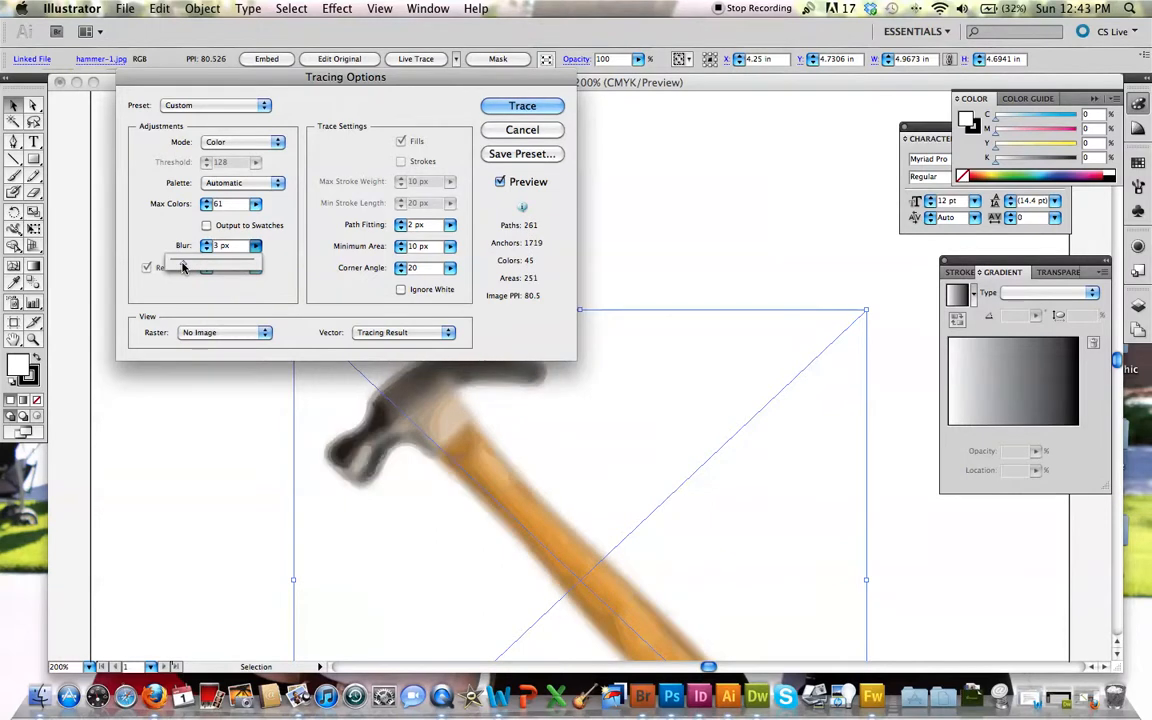
{"action": "left_click_drag", "start_coordinate": [182, 267], "coordinate": [170, 267]}
{"action": "left_click", "coordinate": [284, 258]}
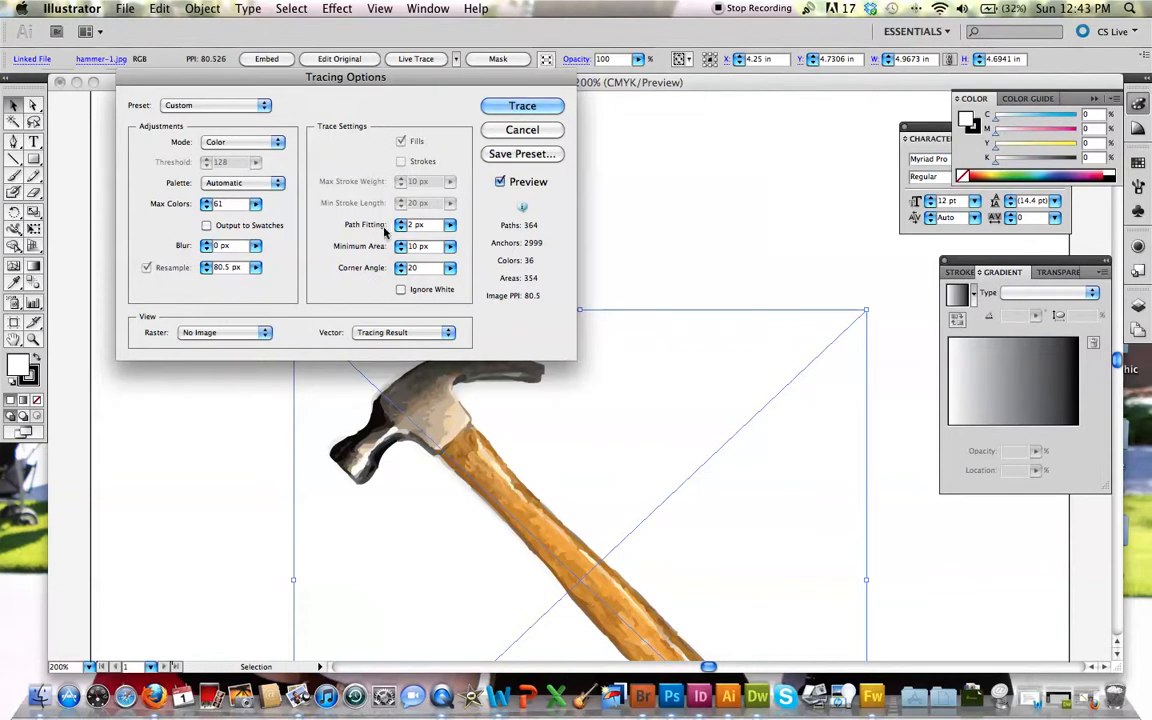
- Try a path fitting of 8 px for the trace, and lower it to 0 px
{"action": "left_click", "coordinate": [448, 226]}
{"action": "left_click_drag", "start_coordinate": [381, 246], "coordinate": [434, 247]}
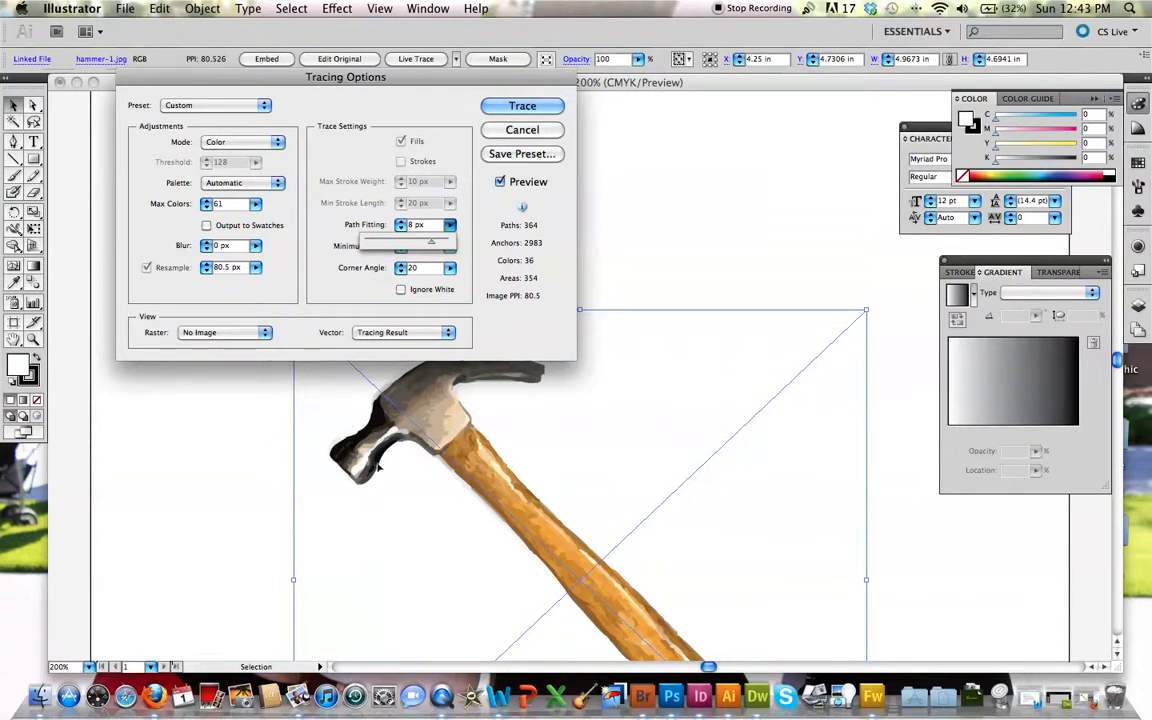
{"action": "left_click_drag", "start_coordinate": [427, 241], "coordinate": [321, 249]}
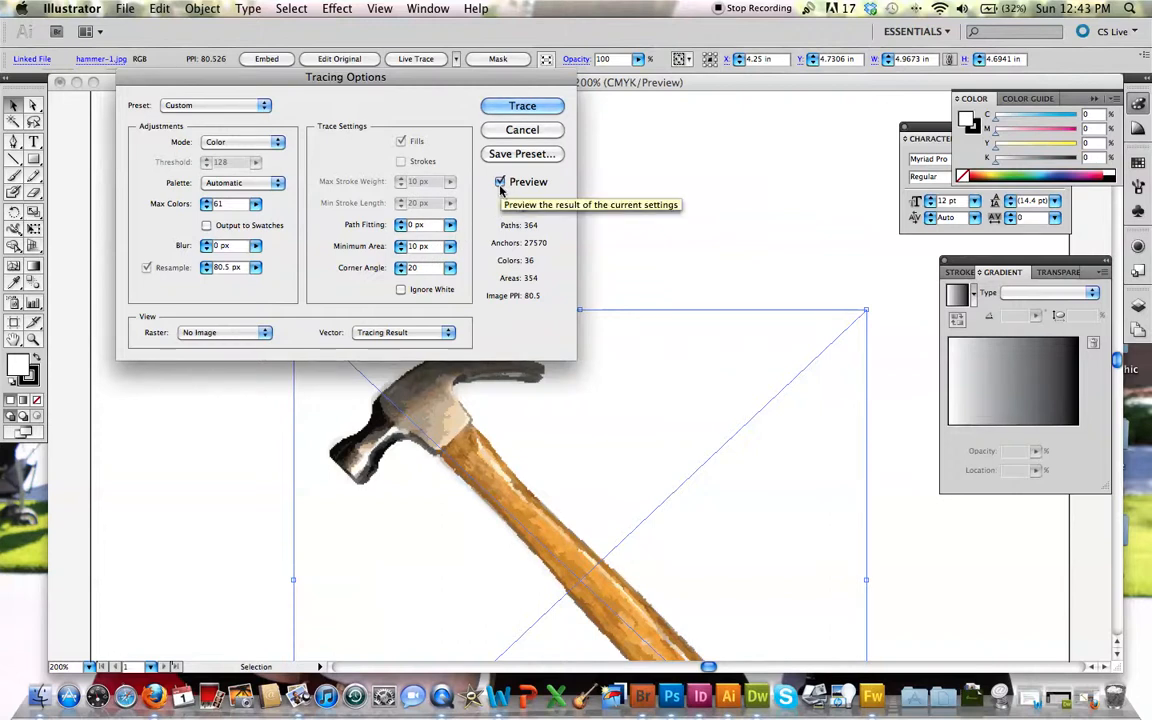
- Try the Photo Low Fidelity preset on the hammer trace
{"action": "left_click", "coordinate": [263, 106]}
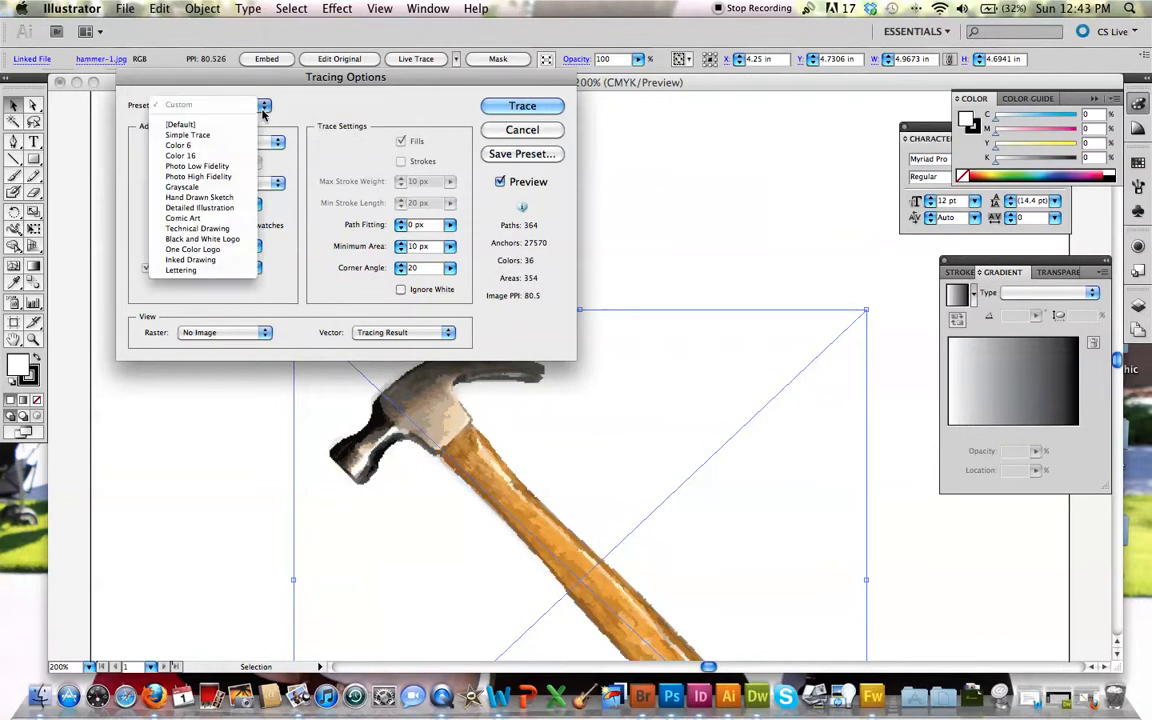
{"action": "left_click", "coordinate": [190, 168]}
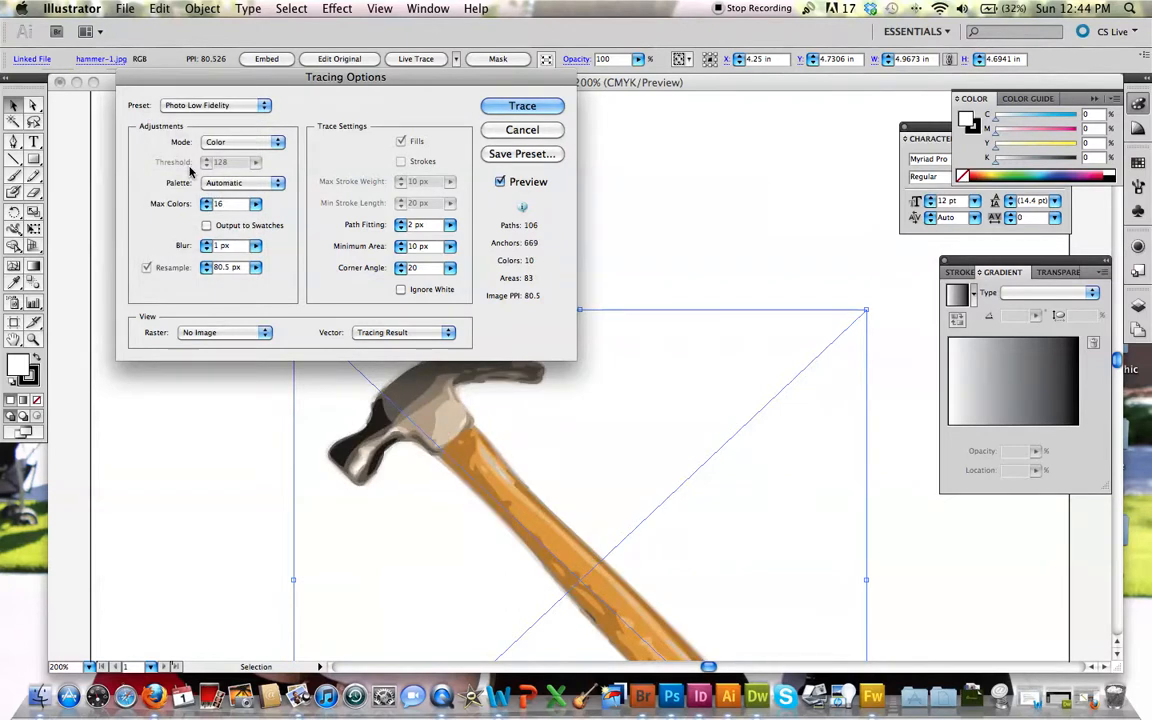
- Apply the Grayscale preset, set Max Colors to 8, and trace the hammer image
{"action": "left_click", "coordinate": [262, 107]}
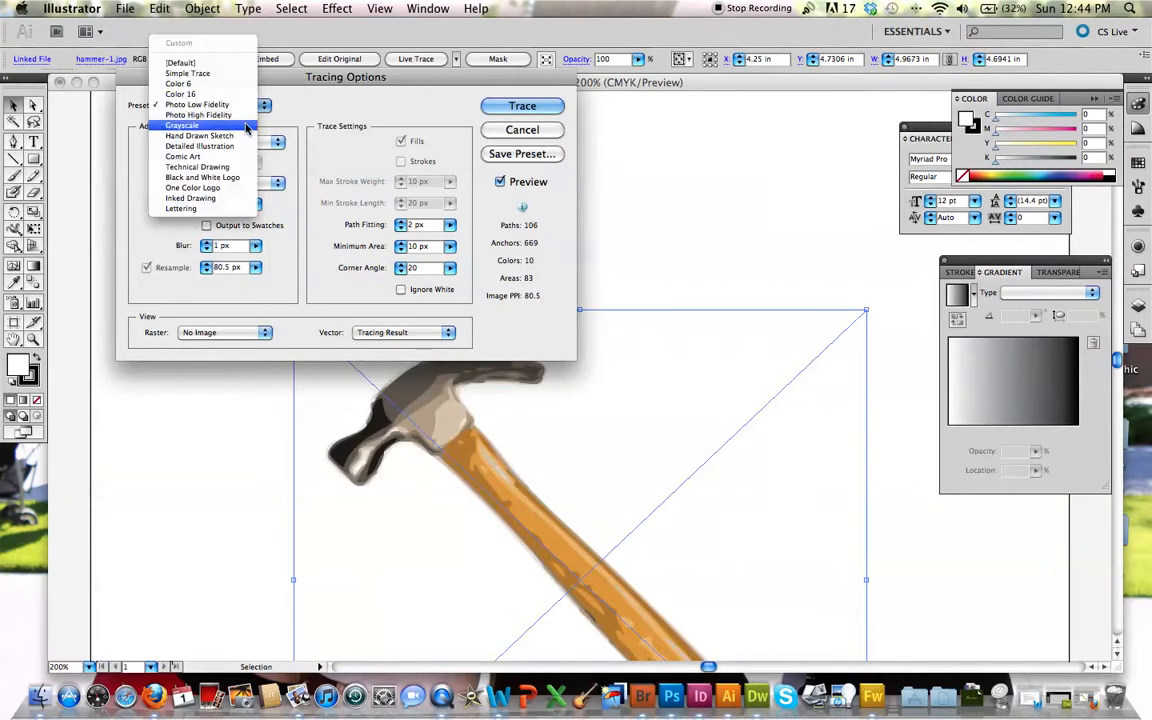
{"action": "left_click", "coordinate": [247, 127]}
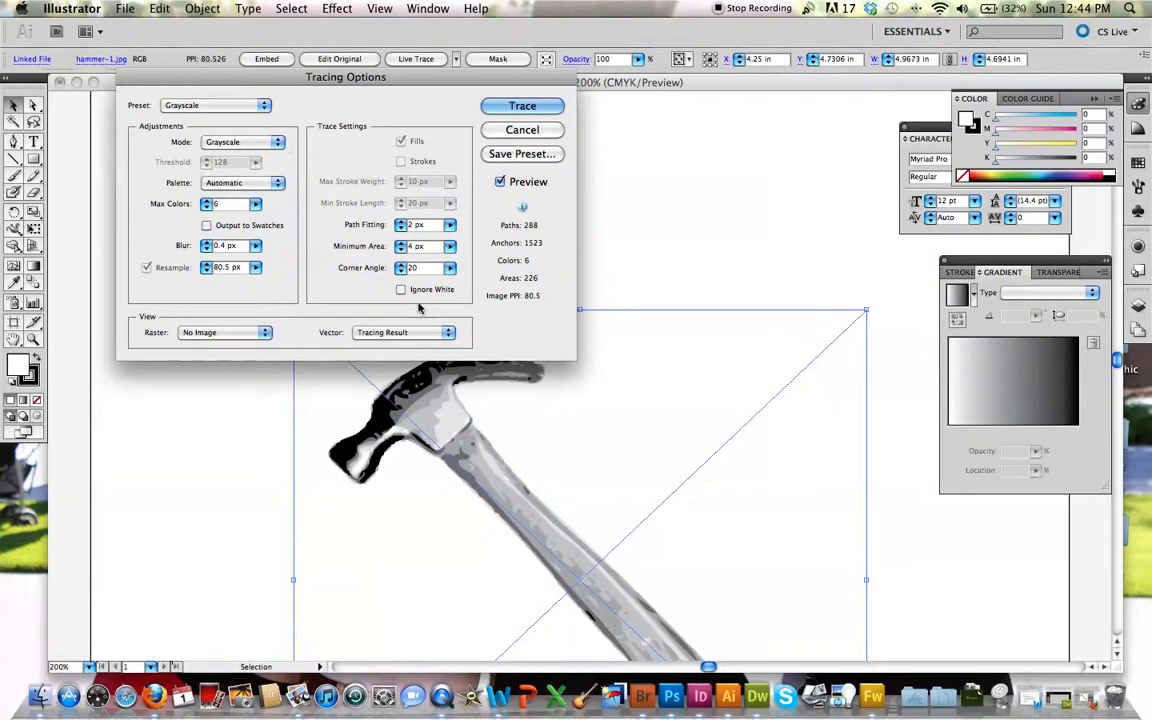
{"action": "left_click", "coordinate": [207, 204]}
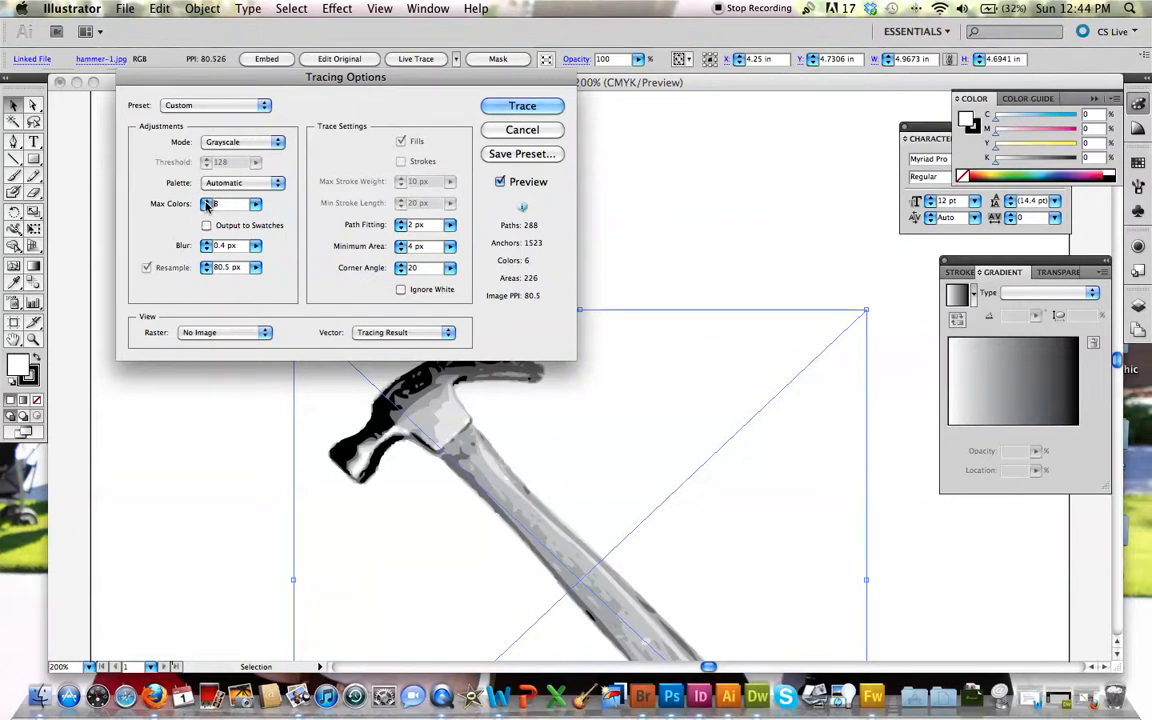
{"action": "left_click", "coordinate": [521, 108]}
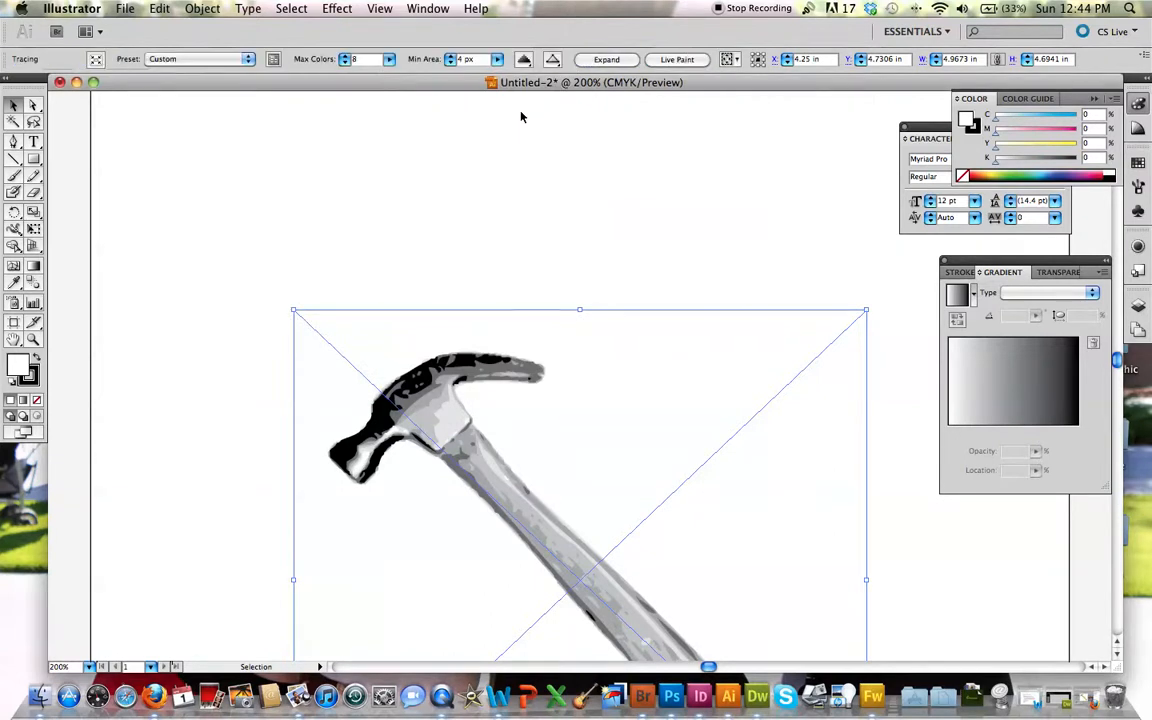
- Move the traced hammer up and to the left, to about X 3.68 in and Y 4.24 in, and deselect it
{"action": "left_click_drag", "start_coordinate": [468, 484], "coordinate": [403, 428]}
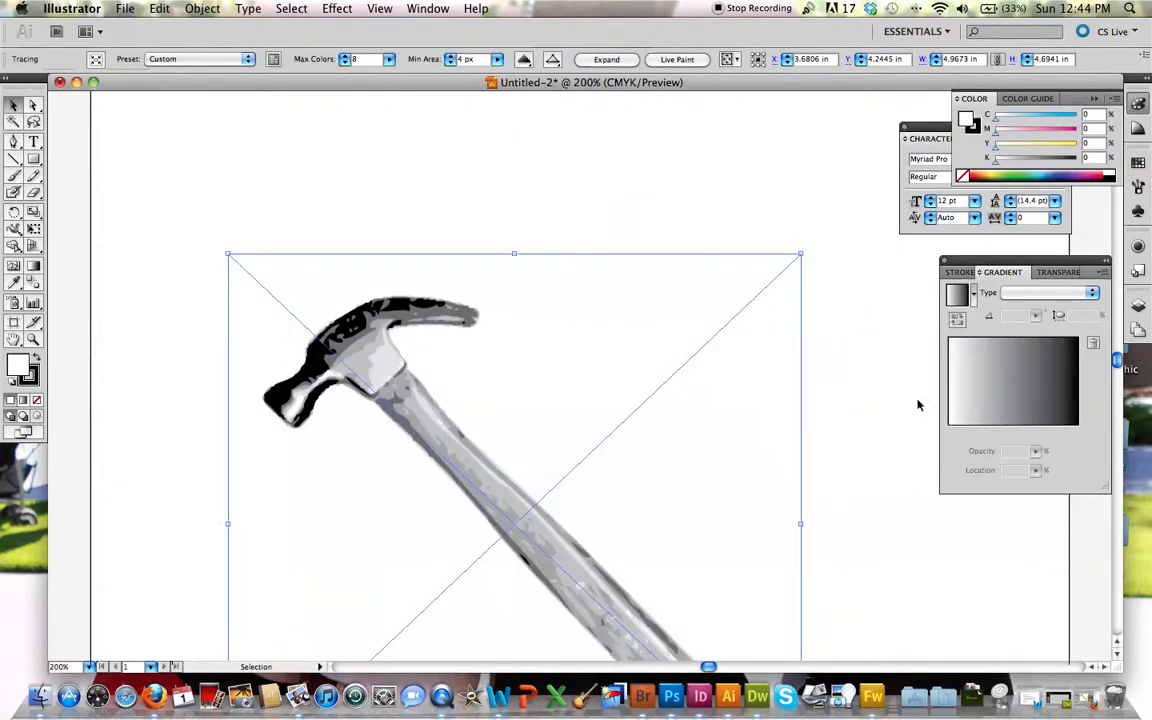
{"action": "left_click", "coordinate": [877, 393]}
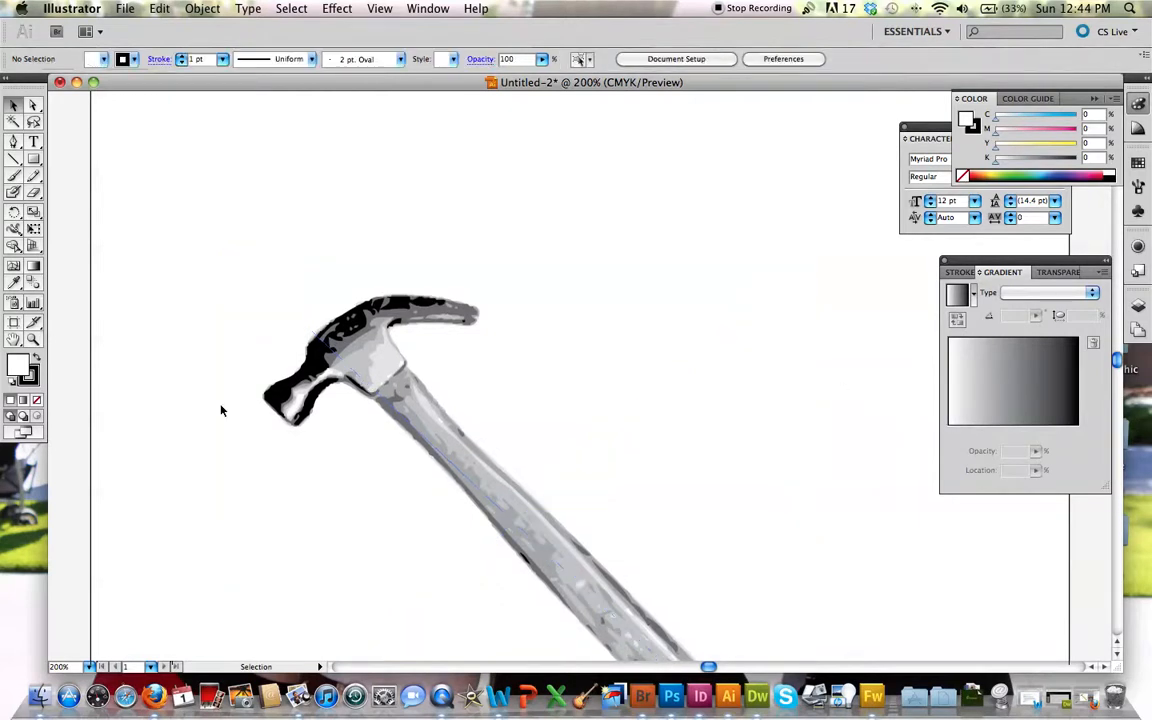
{"action": "left_click", "coordinate": [415, 402]}
{"action": "left_click", "coordinate": [196, 397]}
{"action": "left_click", "coordinate": [400, 400]}
{"action": "left_click", "coordinate": [165, 381]}
- Expand the hammer tracing into editable vector paths, with Object and Fill included
{"action": "left_click", "coordinate": [203, 11]}
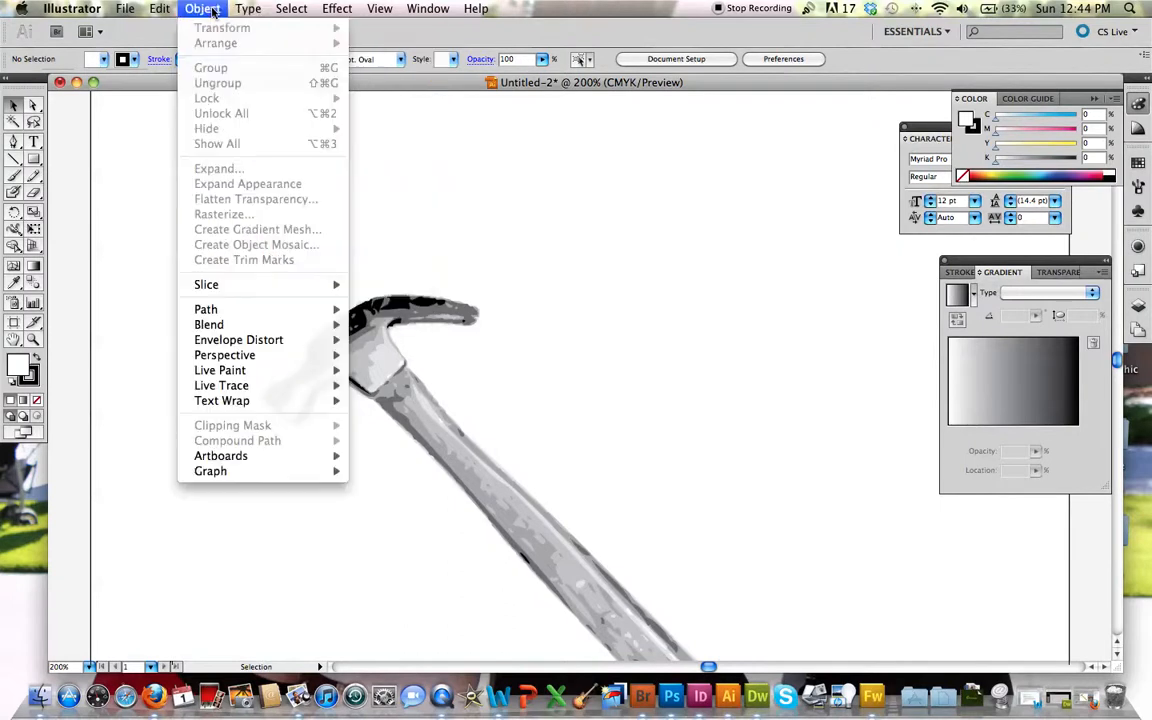
{"action": "left_click", "coordinate": [195, 10]}
{"action": "left_click", "coordinate": [562, 572]}
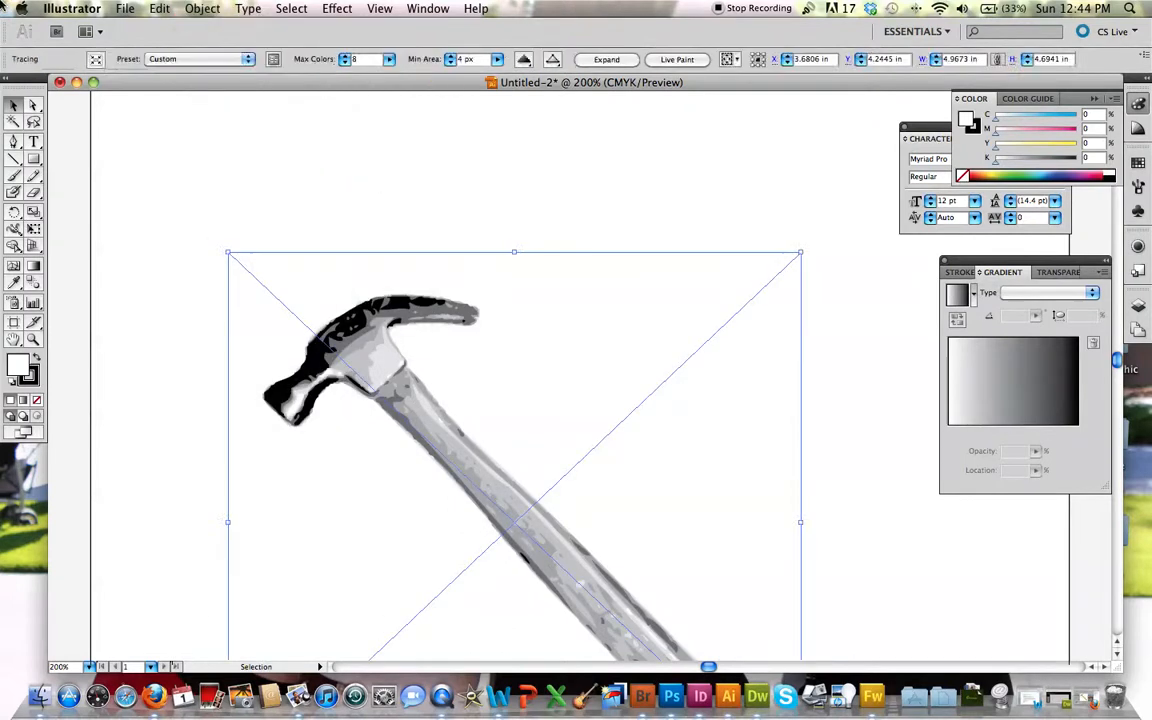
{"action": "left_click", "coordinate": [188, 8]}
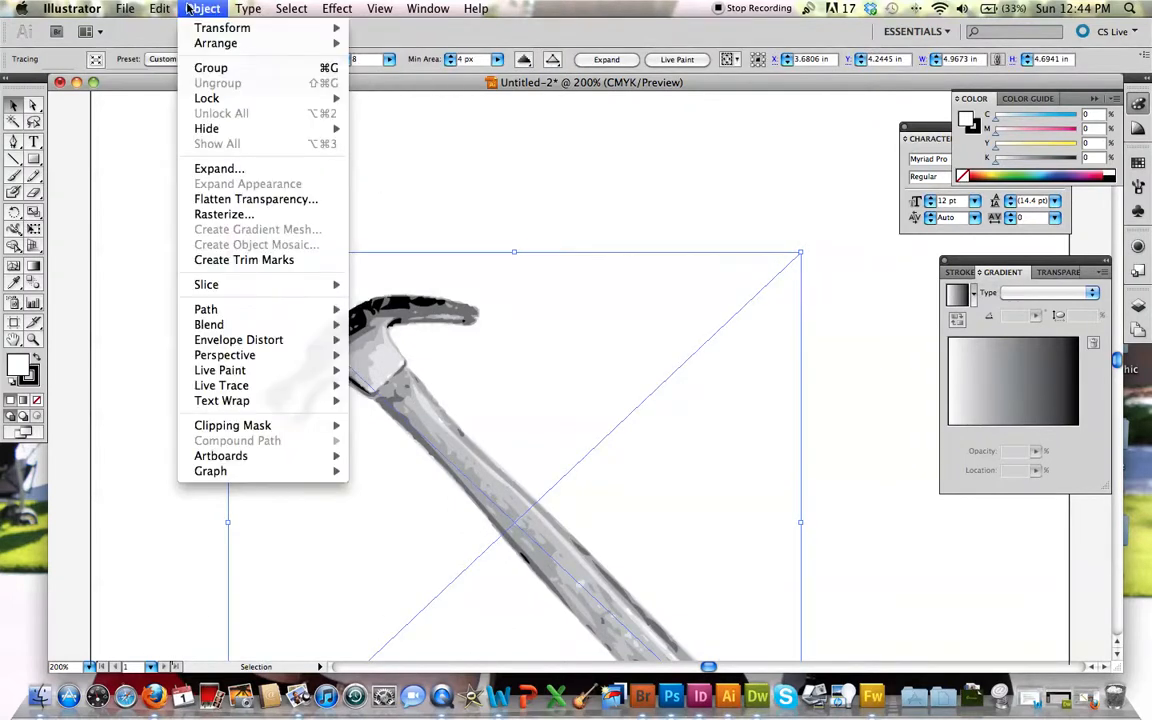
{"action": "left_click", "coordinate": [226, 170]}
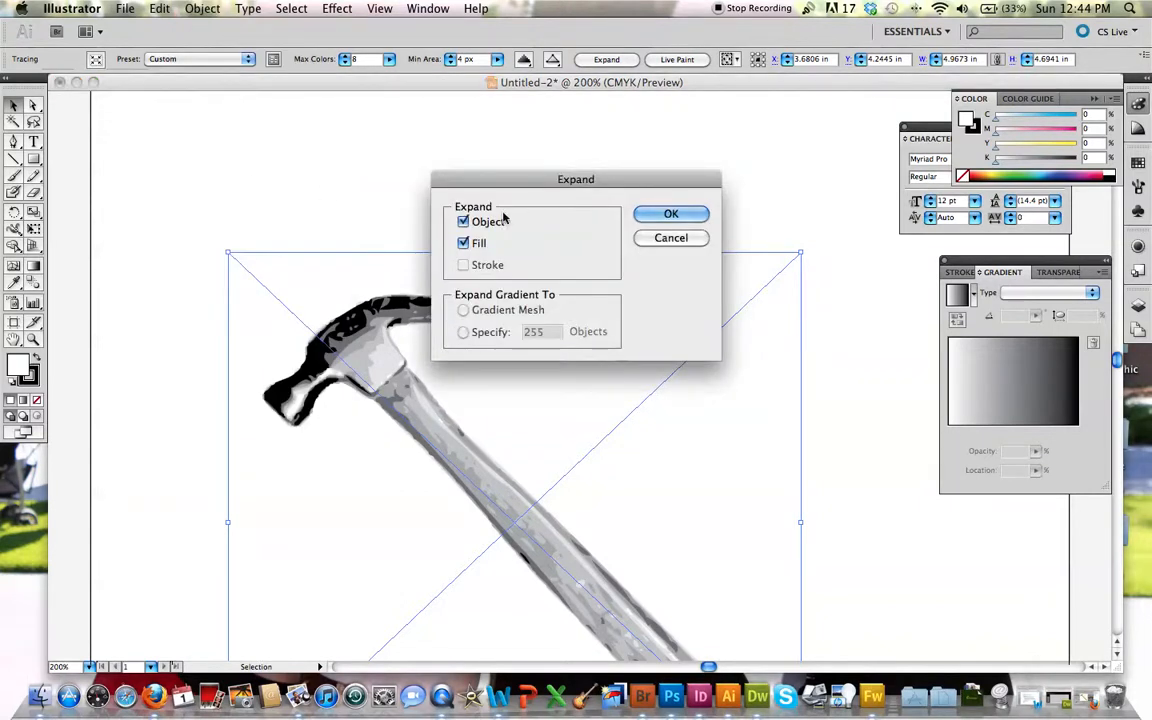
{"action": "left_click", "coordinate": [669, 216]}
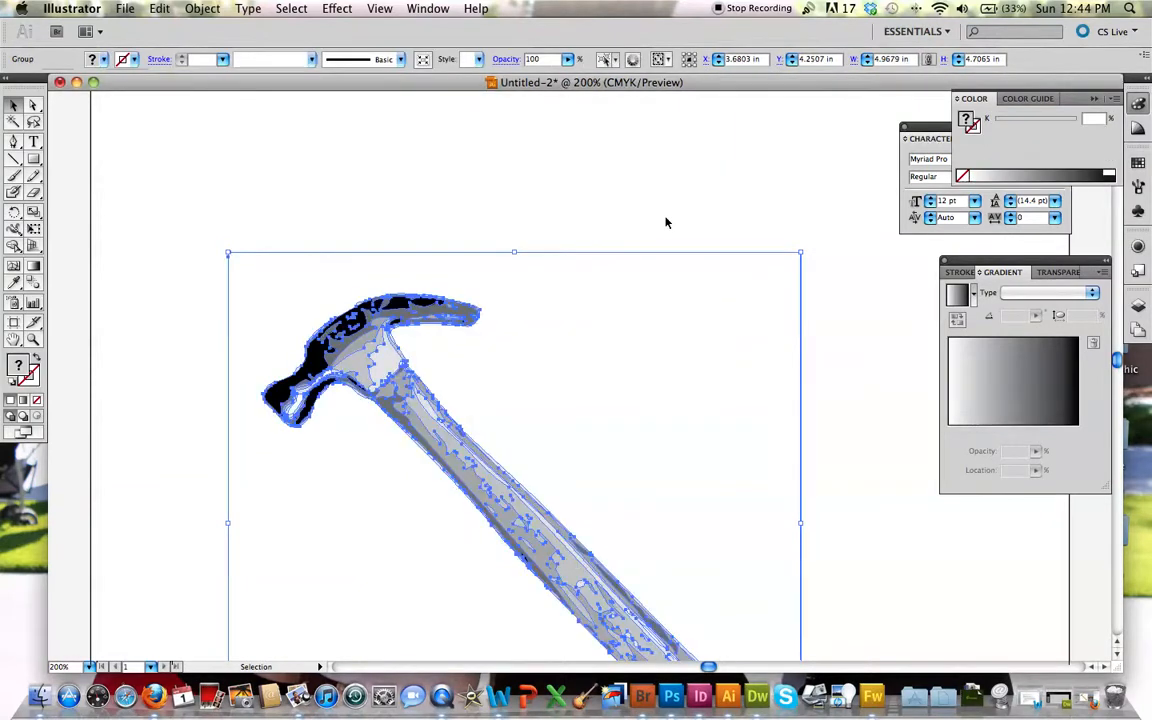
- Select only the white background compound path around the expanded hammer with the Direct Selection tool
{"action": "left_click", "coordinate": [33, 105]}
{"action": "left_click", "coordinate": [378, 251]}
{"action": "left_click", "coordinate": [590, 367]}
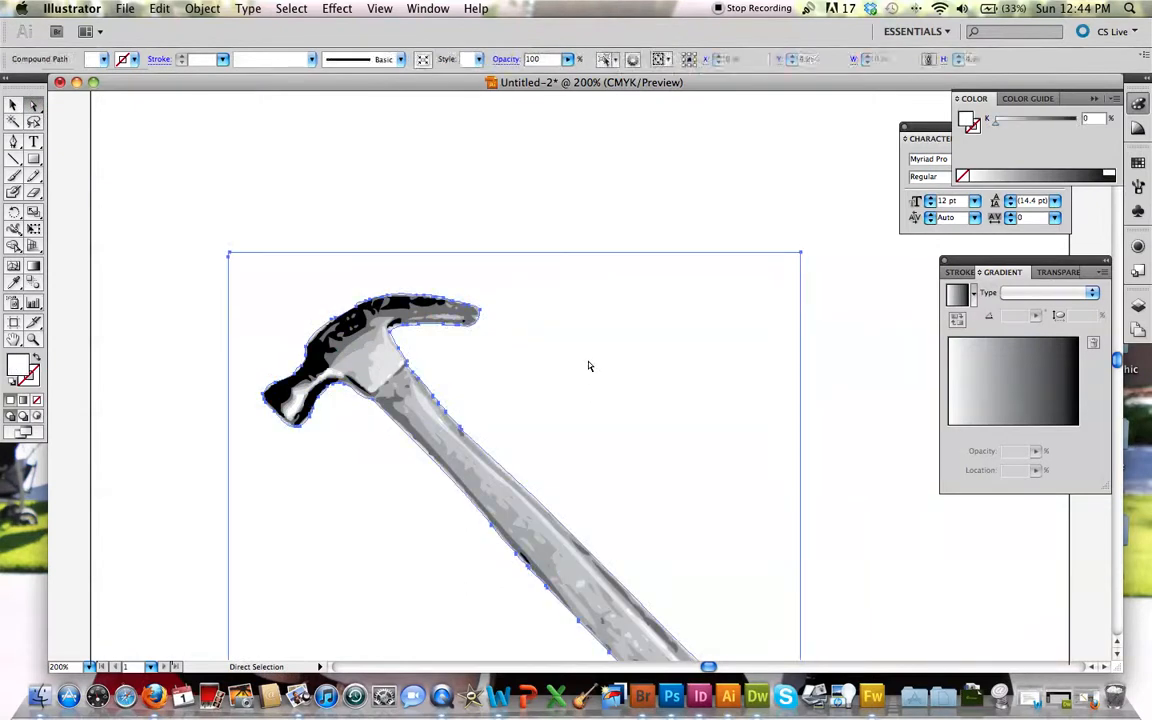
{"action": "left_click", "coordinate": [257, 251]}
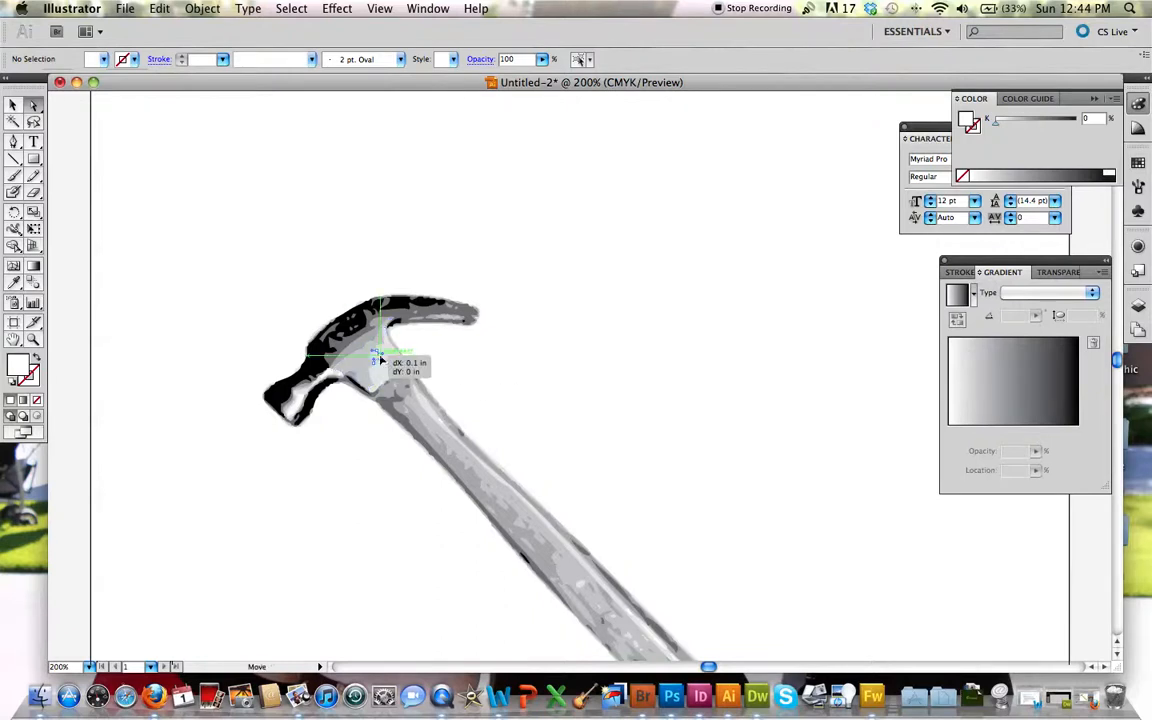
- Shift anchor points of individual shapes in the hammer head slightly with the Direct Selection tool
{"action": "left_click", "coordinate": [386, 362]}
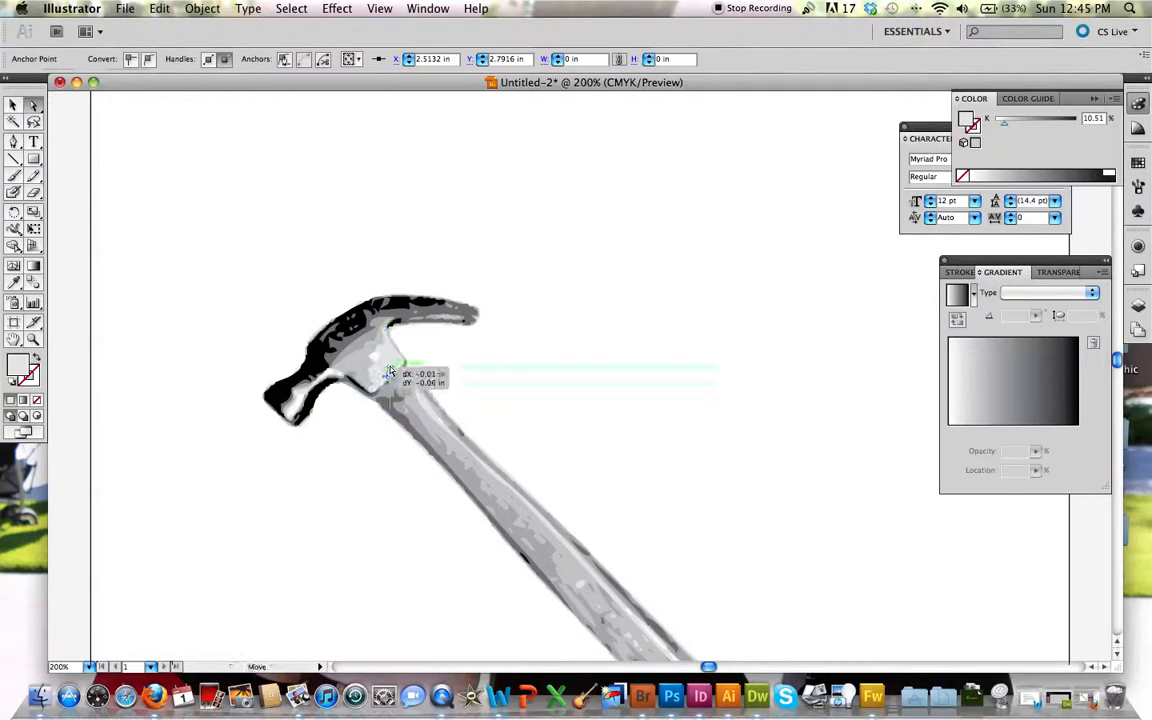
{"action": "left_click", "coordinate": [470, 389]}
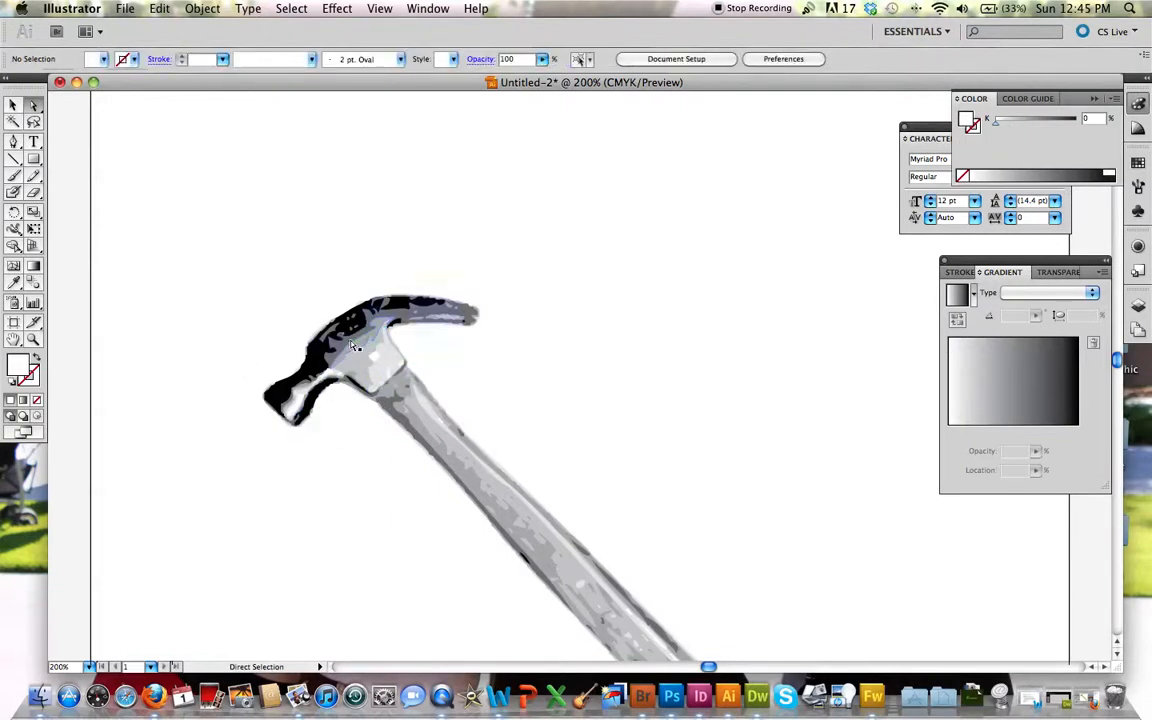
{"action": "left_click_drag", "start_coordinate": [346, 340], "coordinate": [351, 345]}
{"action": "left_click", "coordinate": [463, 413]}
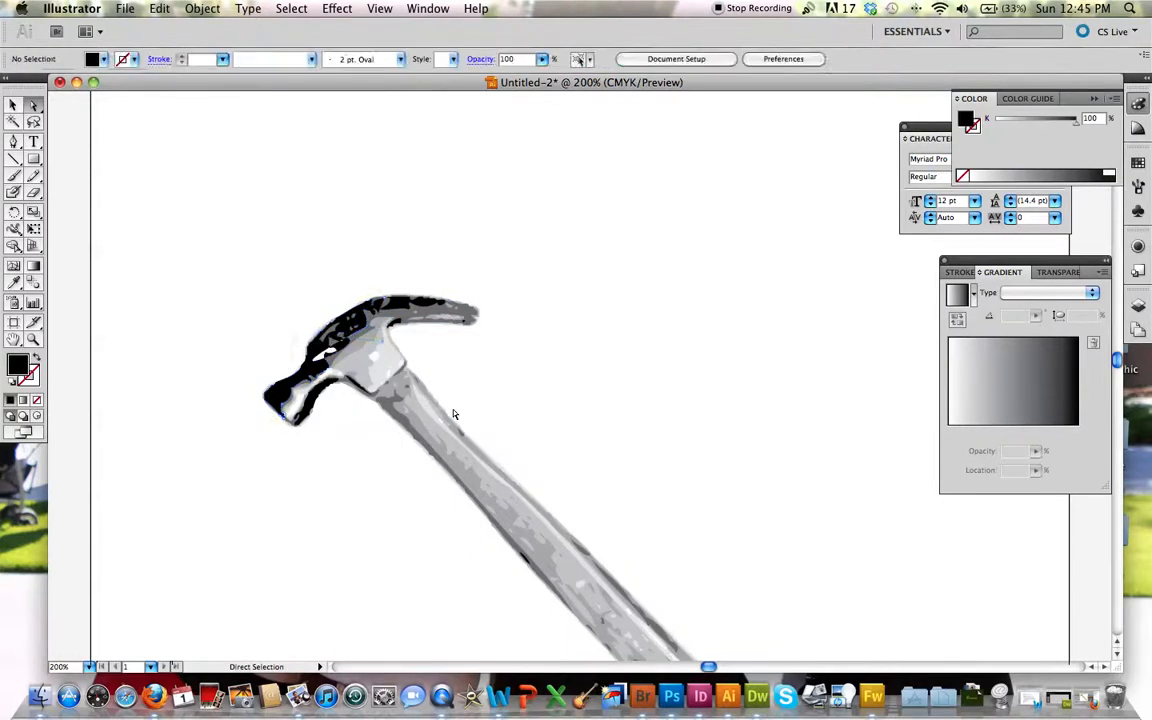
- Pull a light grey shape in the handle outward beyond its upper edge to form a large rounded bulge, and deselect it
{"action": "left_click_drag", "start_coordinate": [430, 520], "coordinate": [588, 388]}
{"action": "left_click_drag", "start_coordinate": [570, 531], "coordinate": [588, 265]}
{"action": "left_click", "coordinate": [626, 326]}
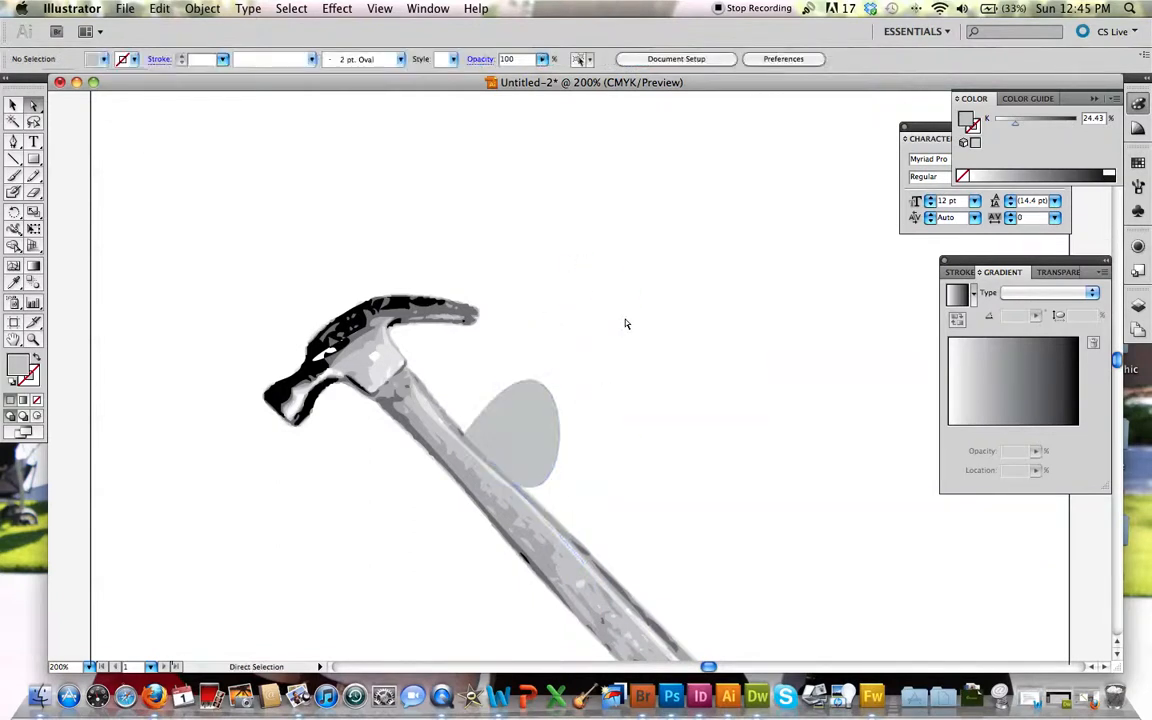